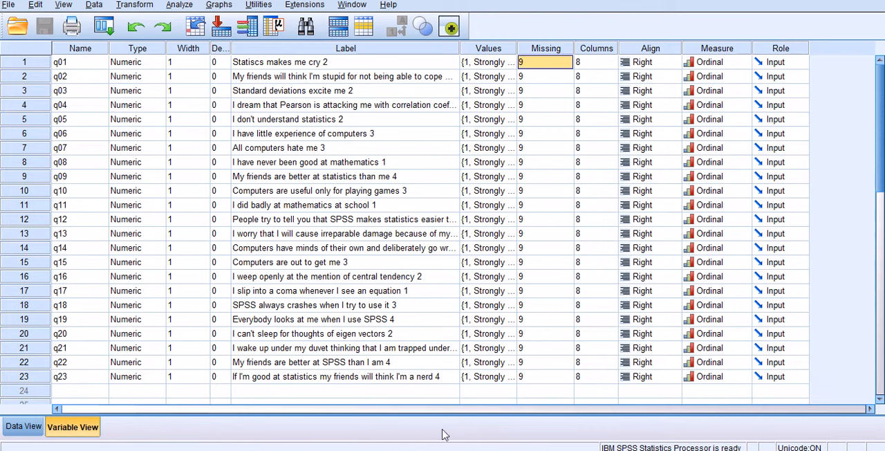
Switch to the web browser and review the SAGE statistics book page and the table of contents of Routledge's Quantitative Data Analysis for Language Assessment Volume I
mouse_move(423, 449)
click(422, 419)
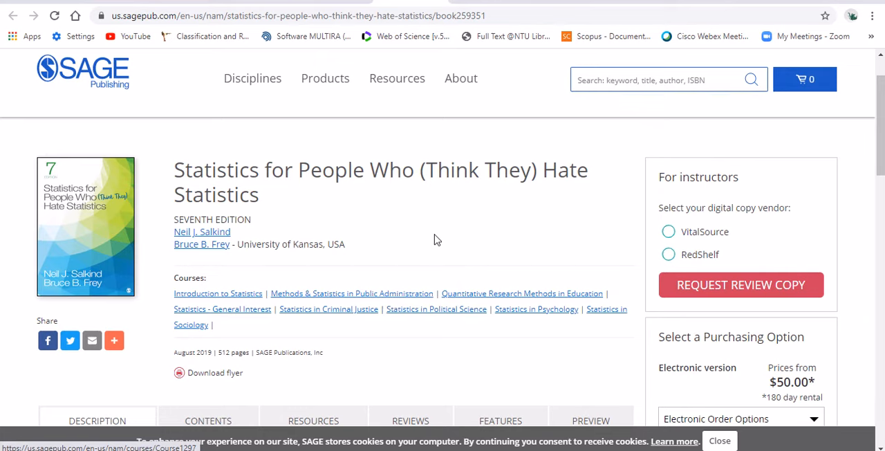
scroll(437, 239, down, 1)
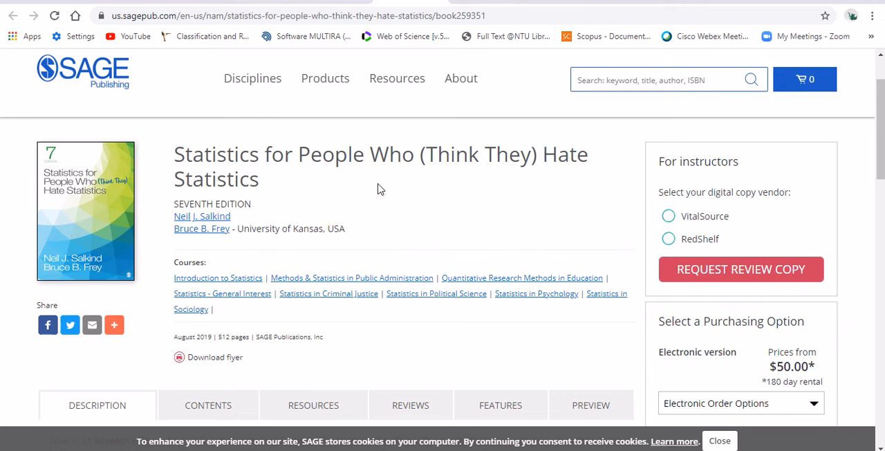
click(484, 2)
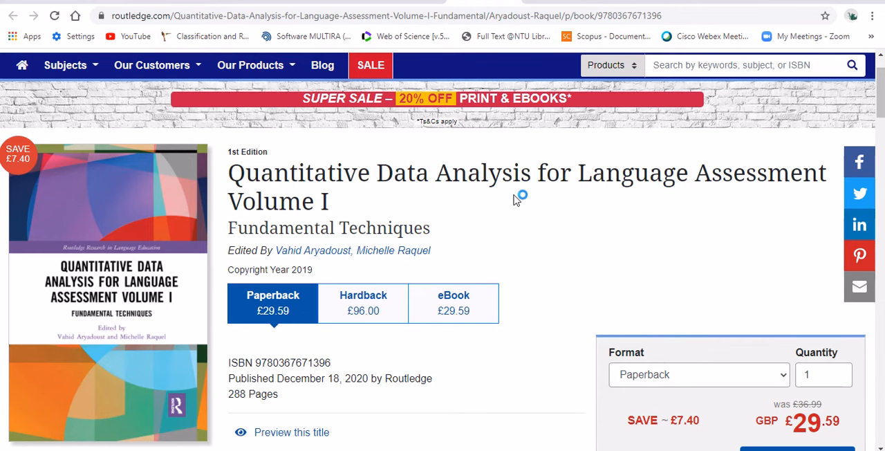
scroll(514, 199, down, 7)
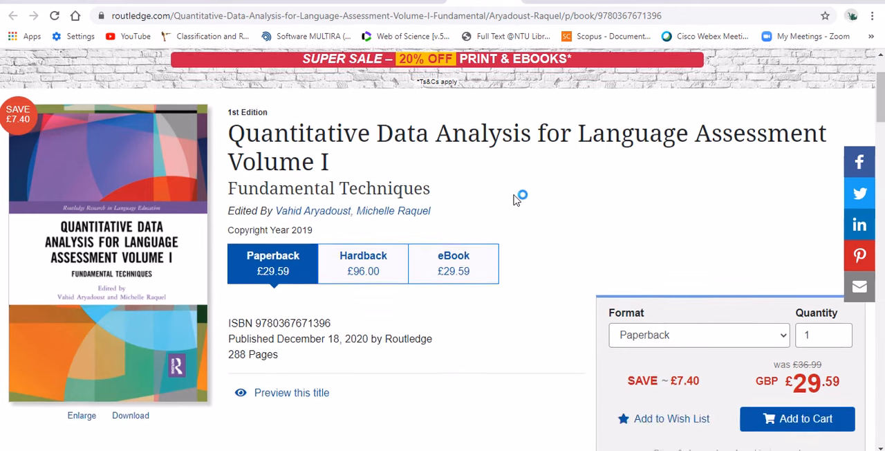
scroll(516, 197, down, 7)
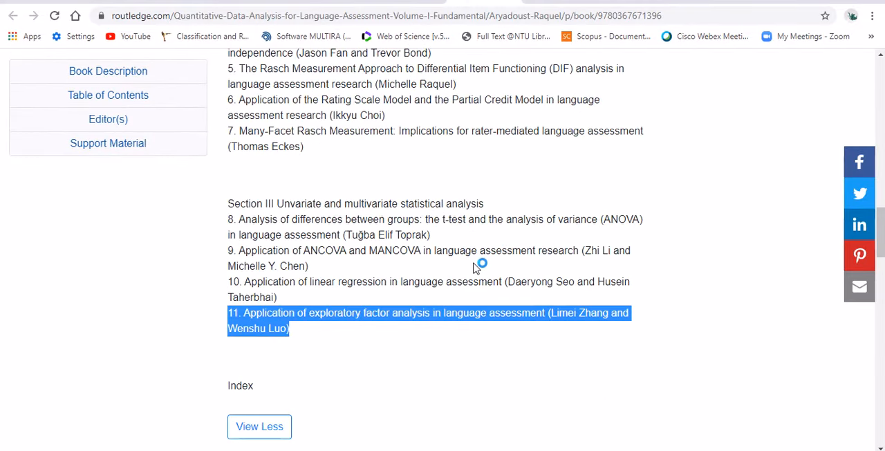
scroll(476, 267, down, 1)
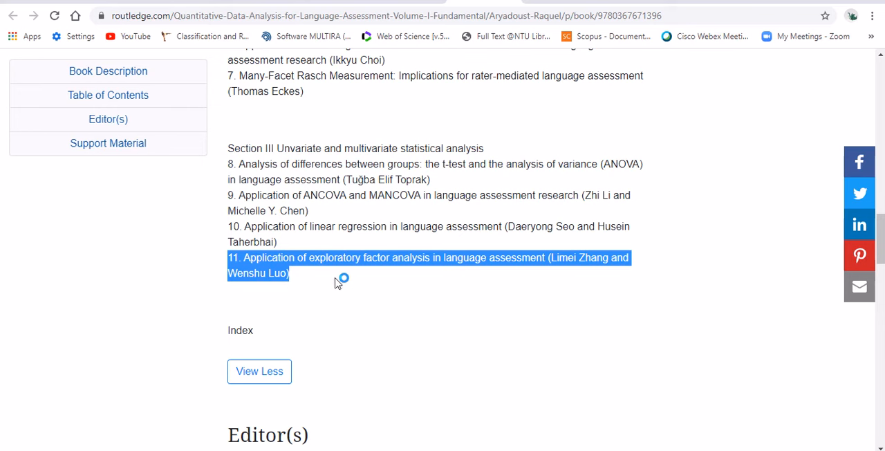
click(508, 309)
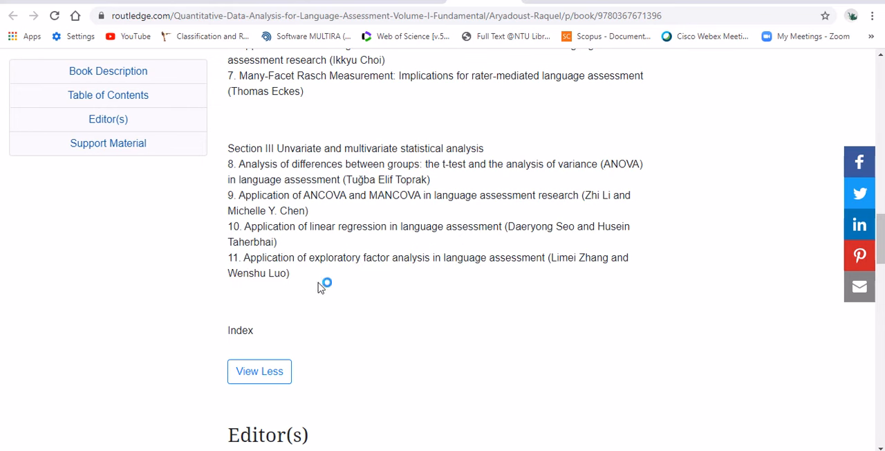
scroll(309, 279, down, 1)
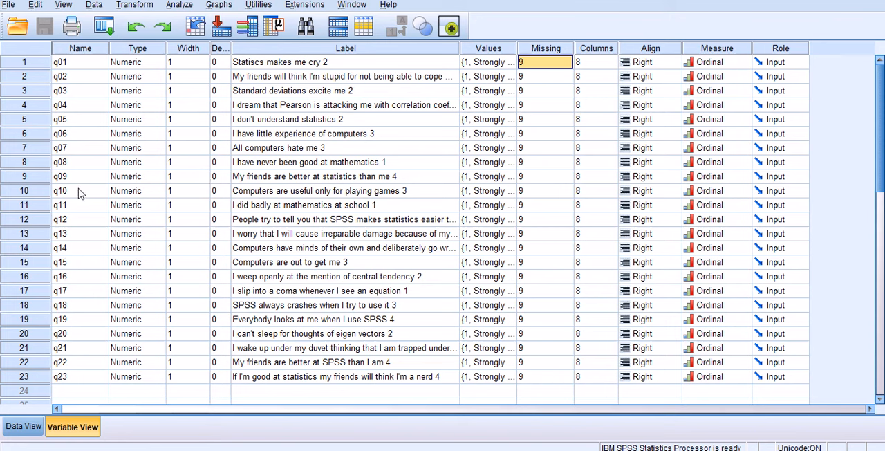
Switch to SPSS, open the Factor Analysis setup under dimension reduction and reset its previous settings
click(181, 6)
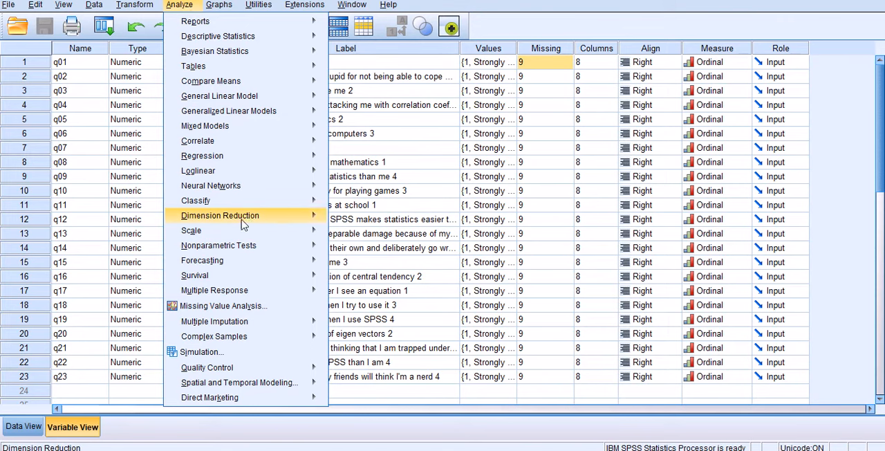
mouse_move(247, 219)
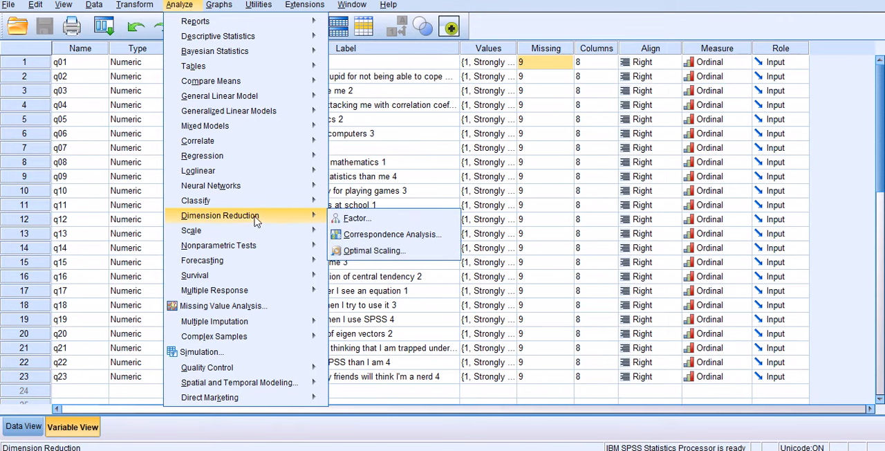
click(355, 222)
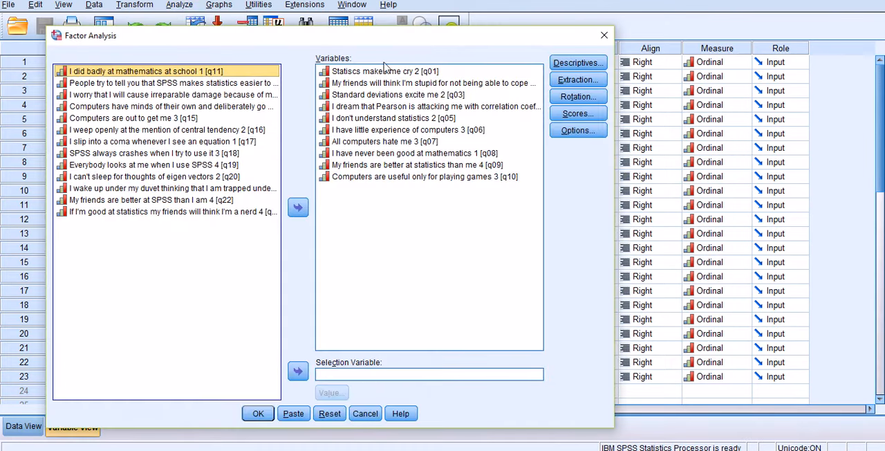
click(332, 415)
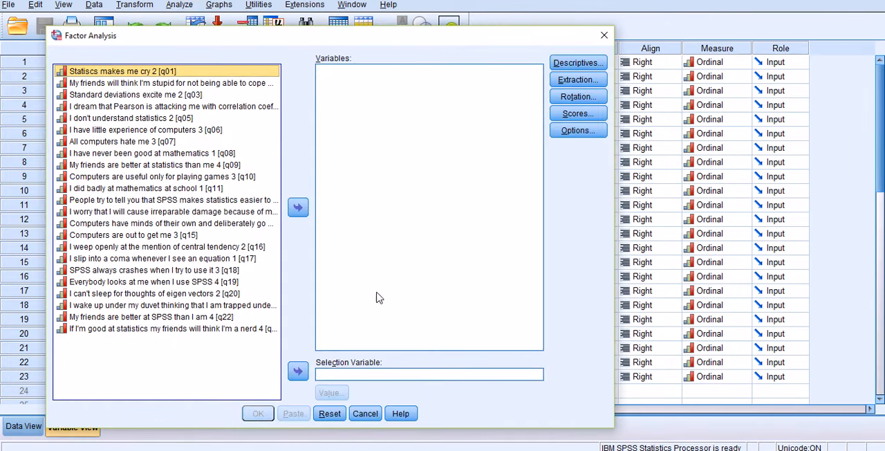
Add the questionnaire items q01 through q10 to the variables of the factor analysis
click(136, 76)
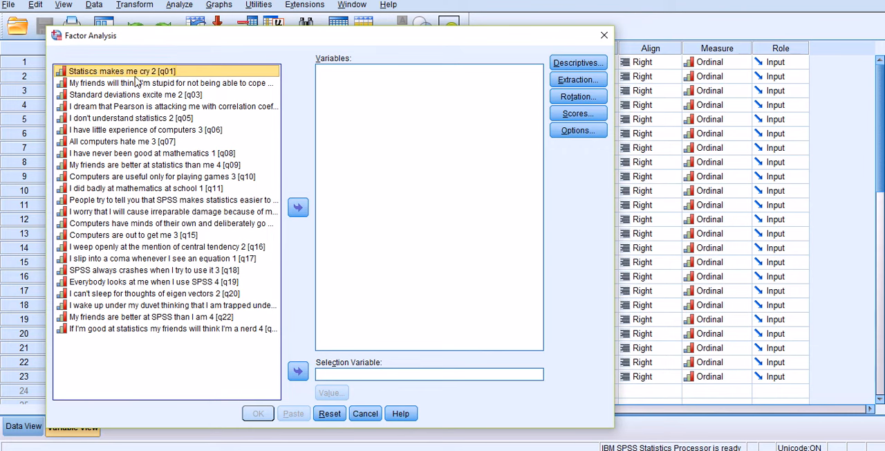
drag(135, 77, 104, 179)
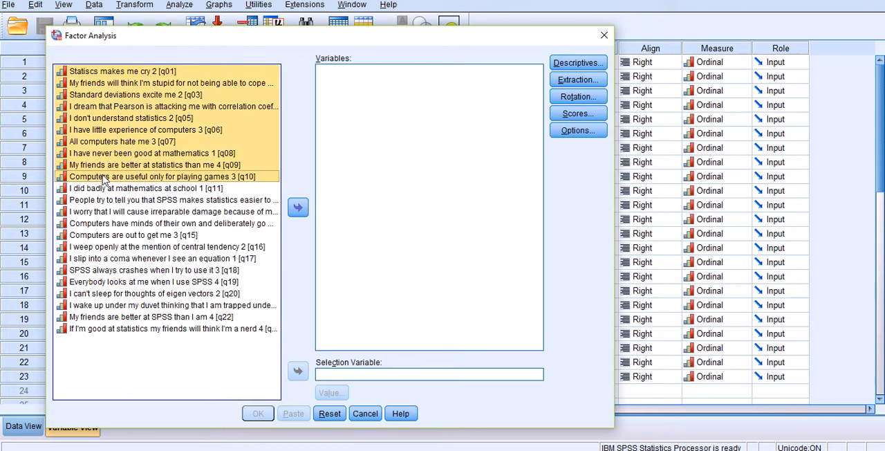
click(298, 208)
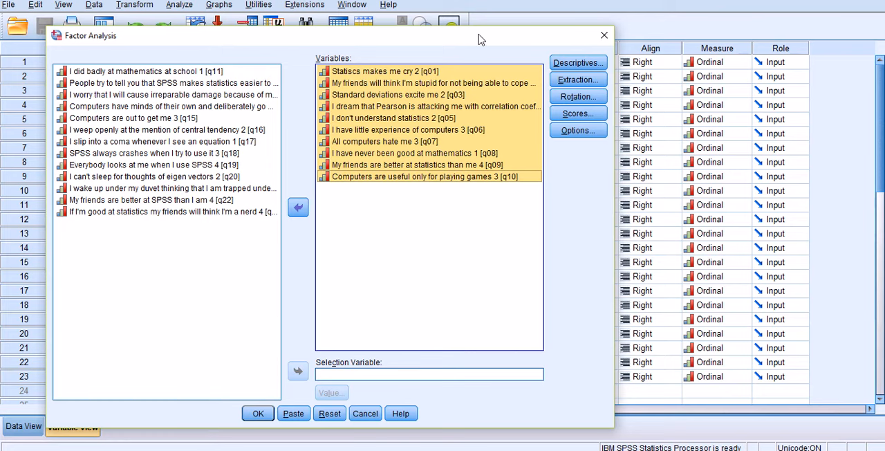
drag(481, 40, 500, 34)
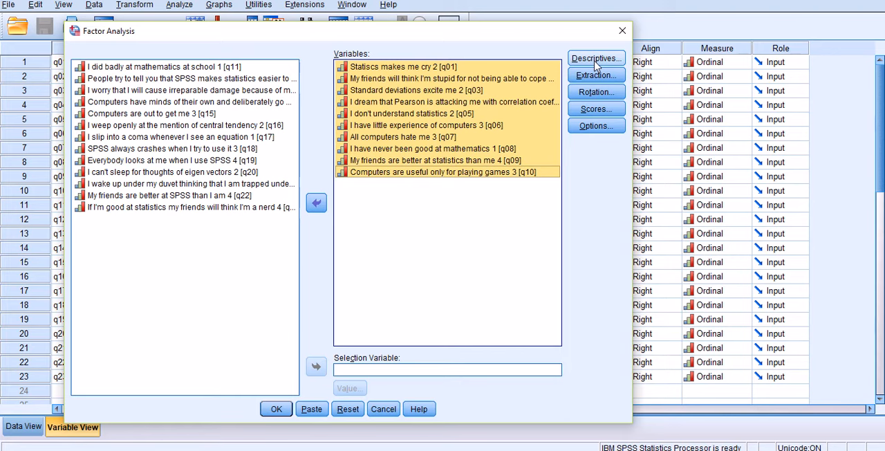
Request correlation coefficients, significance levels, determinant, and KMO and Bartlett's test of sphericity in the factor analysis descriptives
click(596, 61)
drag(251, 140, 440, 48)
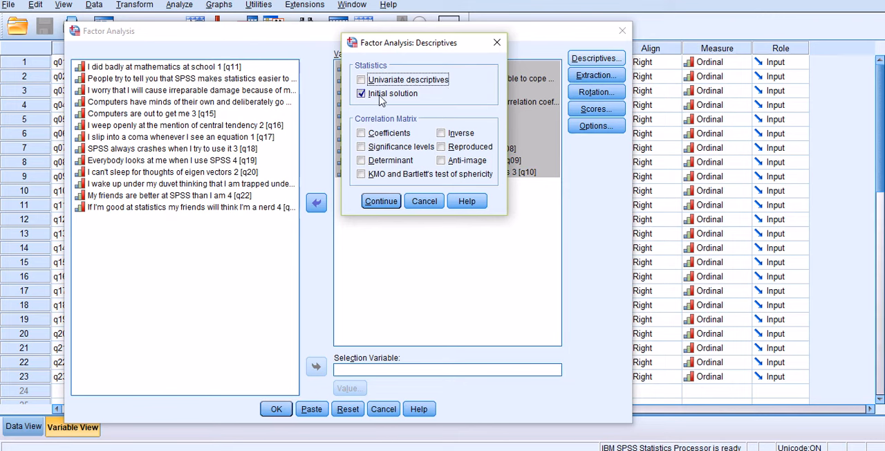
click(360, 132)
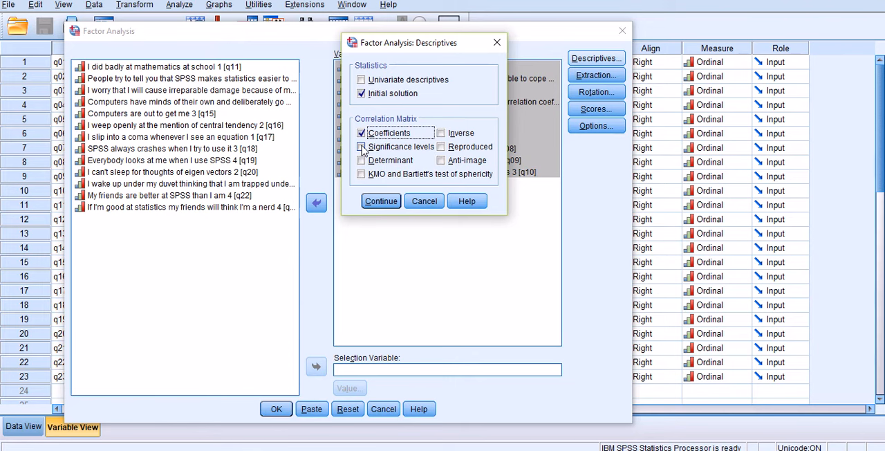
click(361, 148)
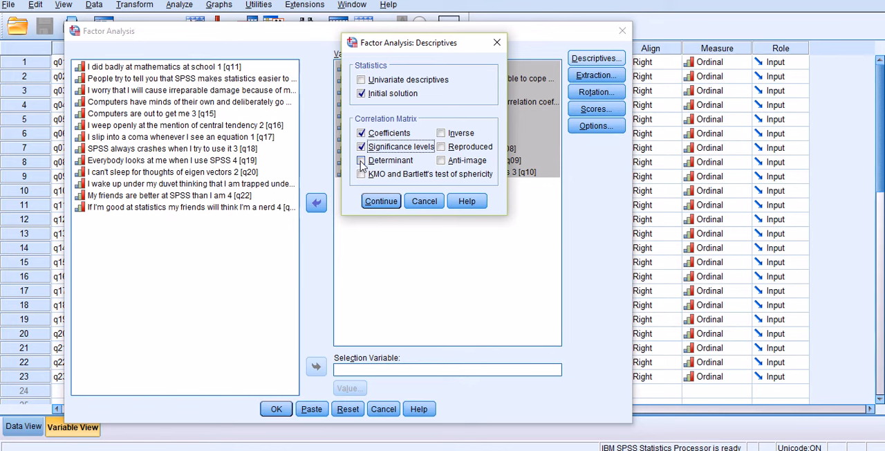
click(361, 160)
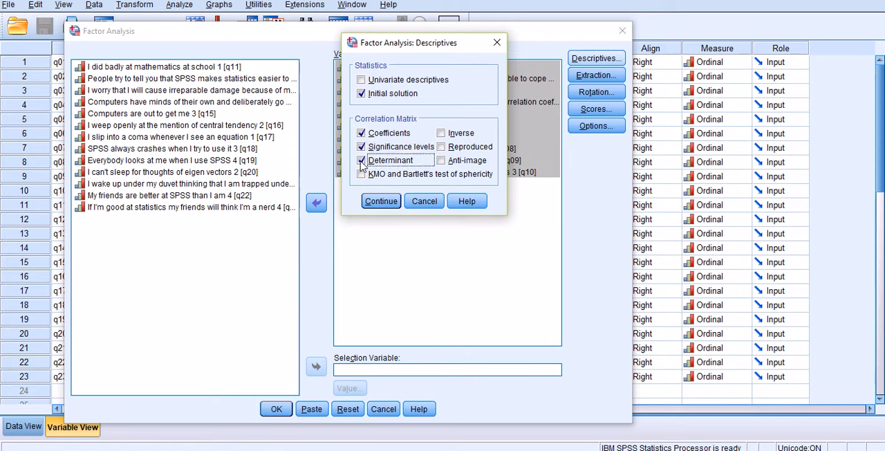
click(360, 174)
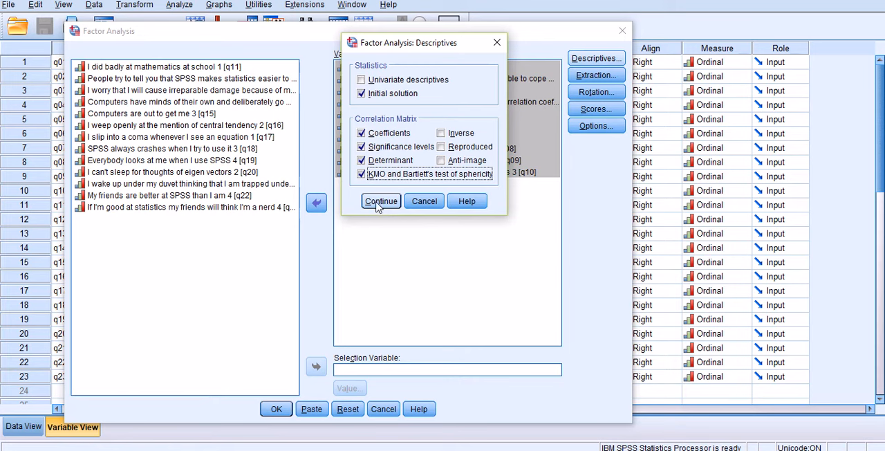
click(380, 201)
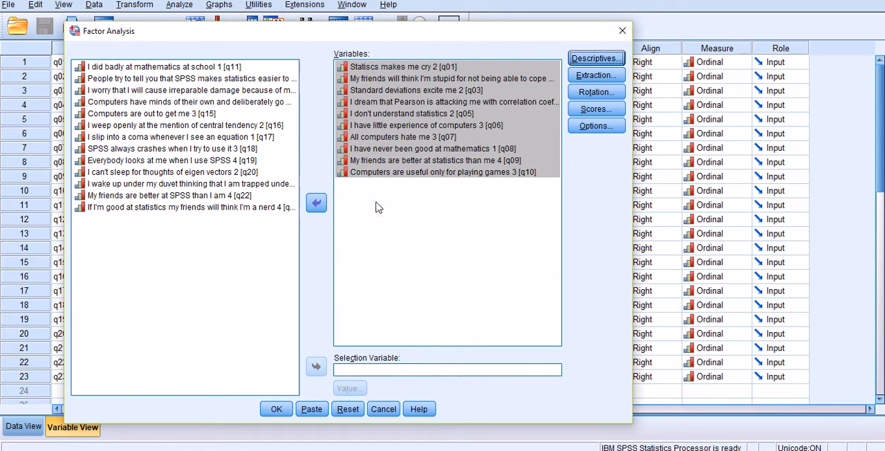
Choose Principal components as the extraction method and include a scree plot in the output
click(596, 75)
drag(325, 75, 378, 51)
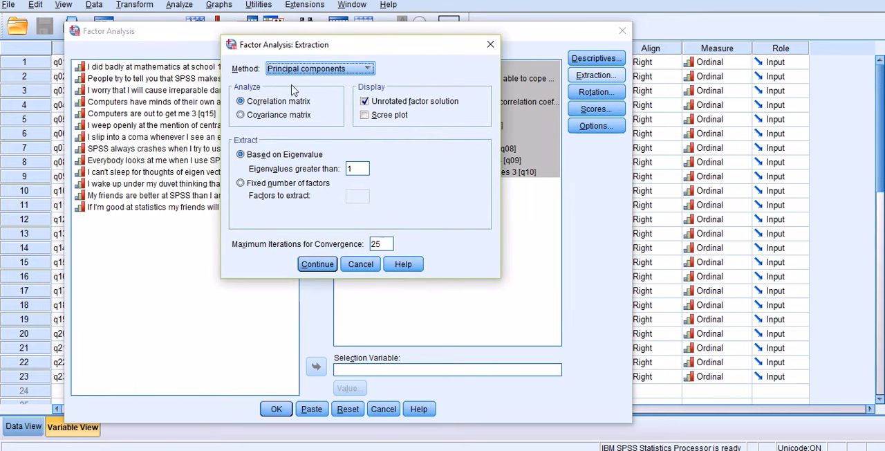
click(341, 70)
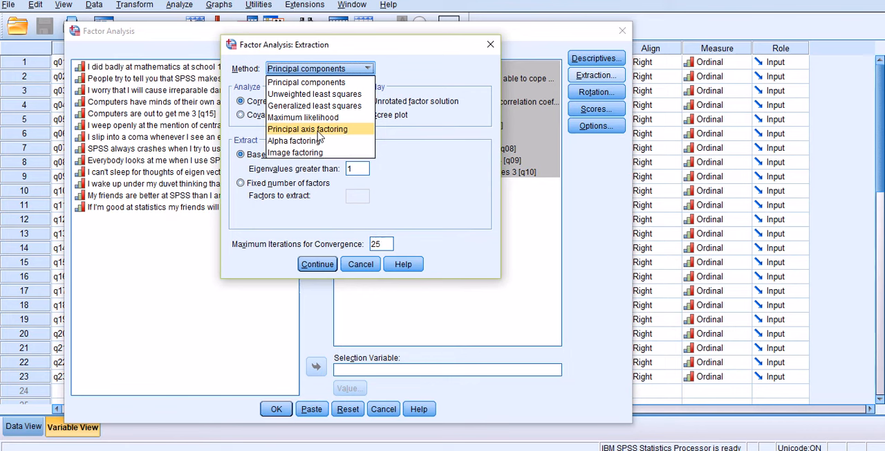
click(316, 84)
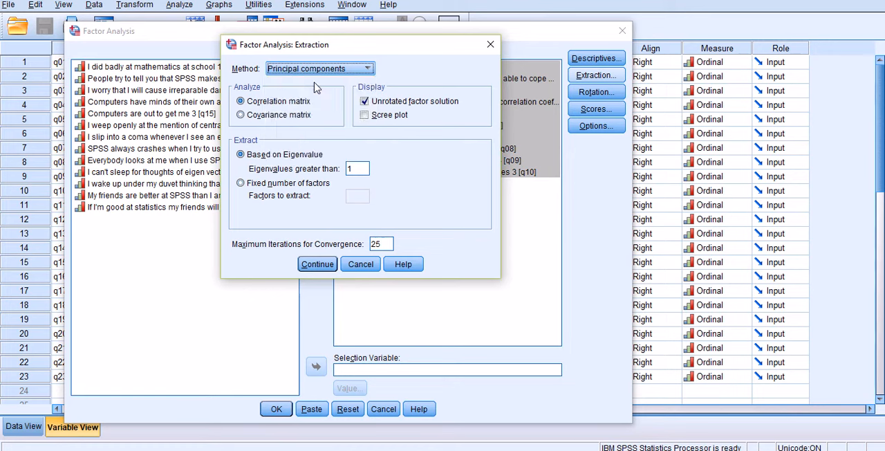
click(366, 117)
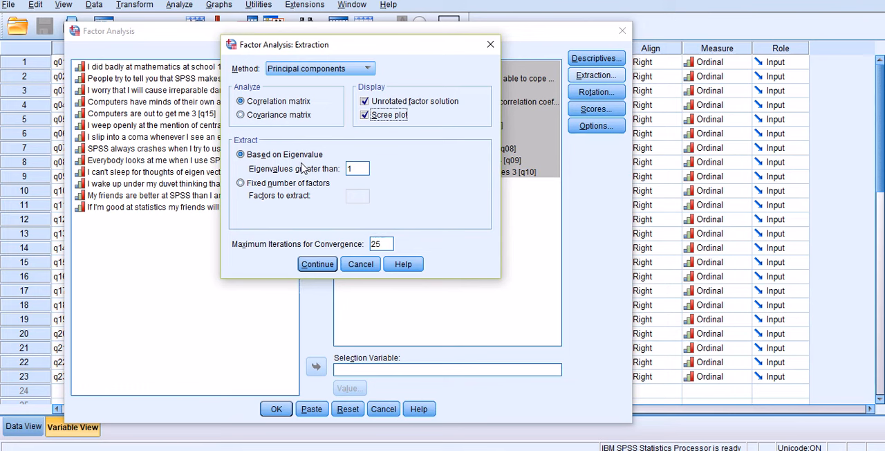
Accept the extraction settings with eigenvalues greater than 1 and 25 maximum iterations, and open the rotation settings
double_click(350, 169)
click(365, 170)
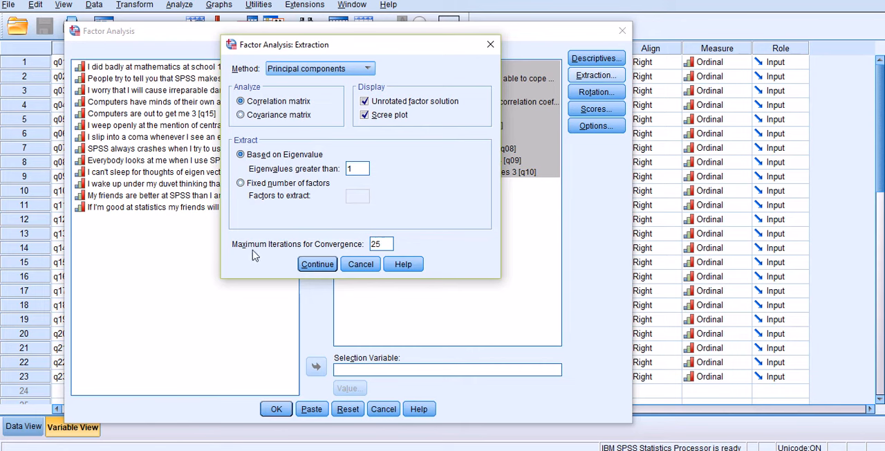
double_click(383, 246)
click(383, 245)
click(318, 266)
click(591, 97)
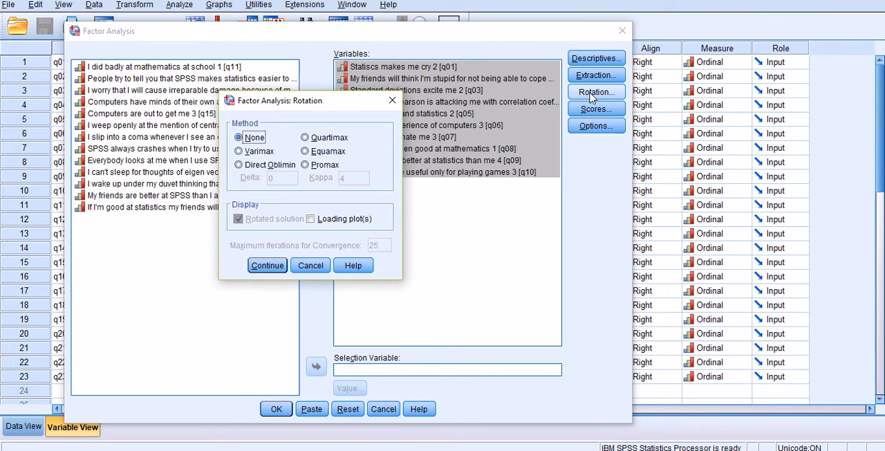
click(759, 450)
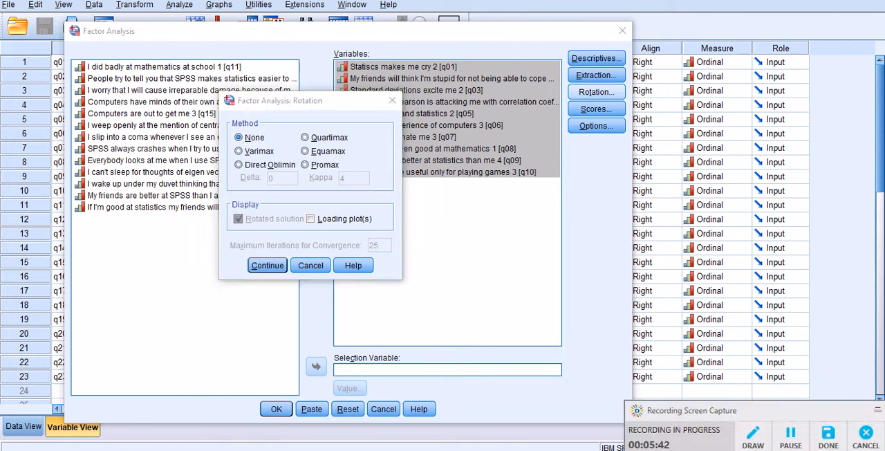
click(755, 438)
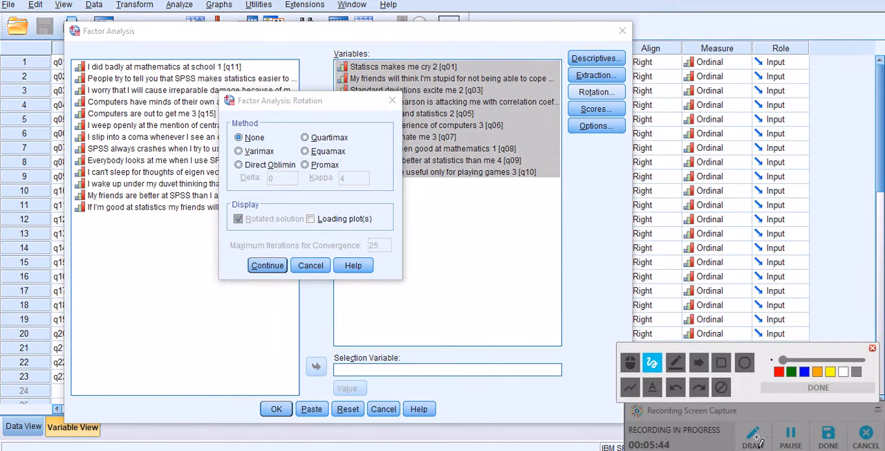
click(722, 365)
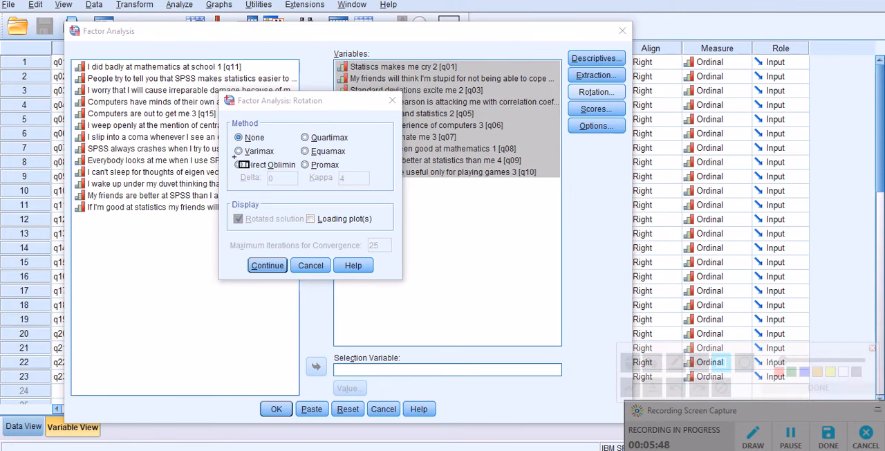
mouse_move(233, 157)
mouse_down()
mouse_move(263, 187)
mouse_move(353, 188)
mouse_up()
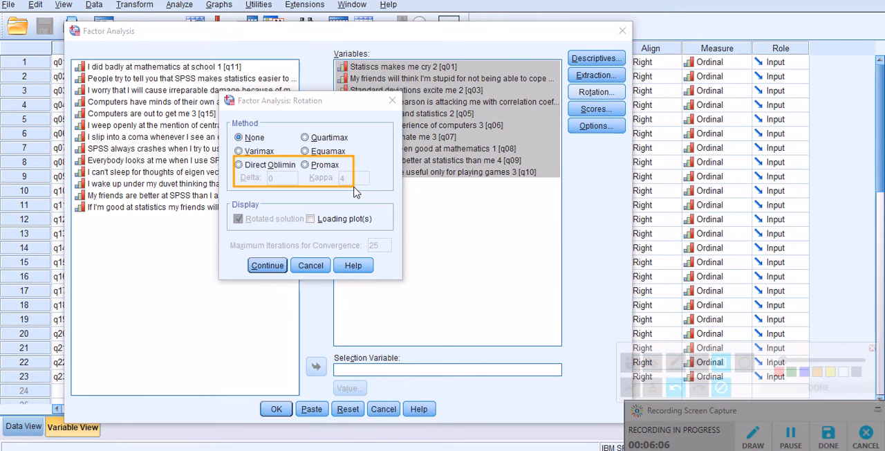
click(722, 390)
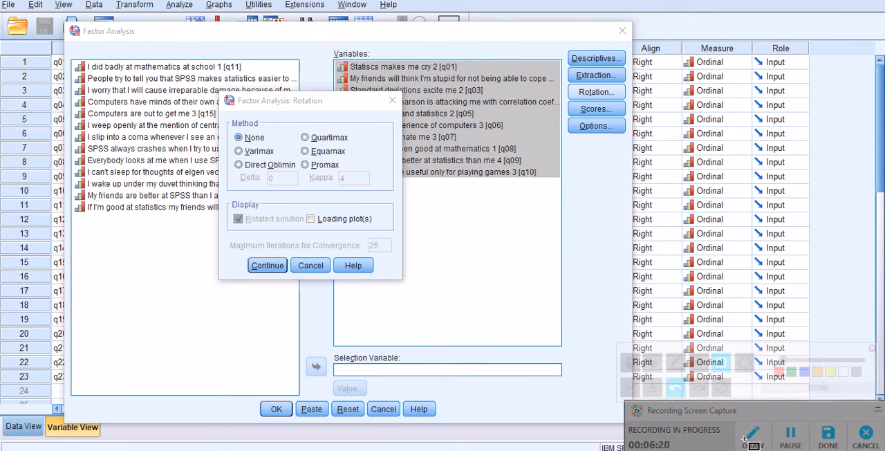
click(872, 349)
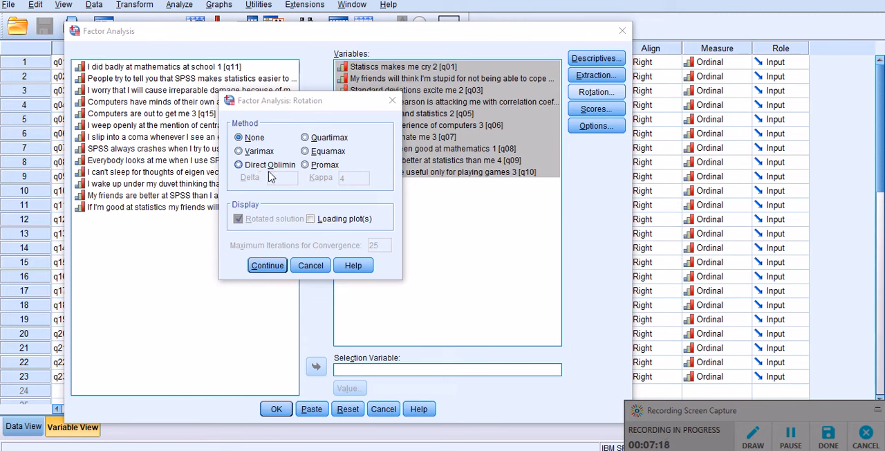
Try the Direct Oblimin, Quartimax, Equamax and Promax rotation methods in turn
click(239, 165)
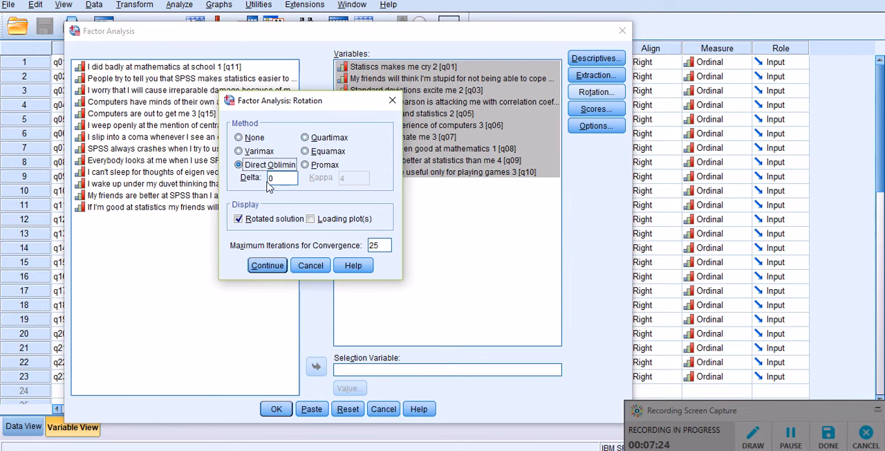
double_click(273, 179)
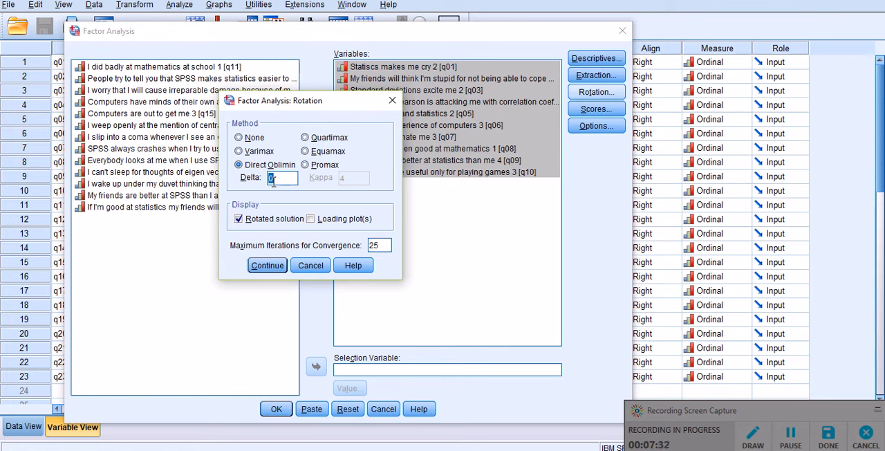
click(284, 182)
click(305, 138)
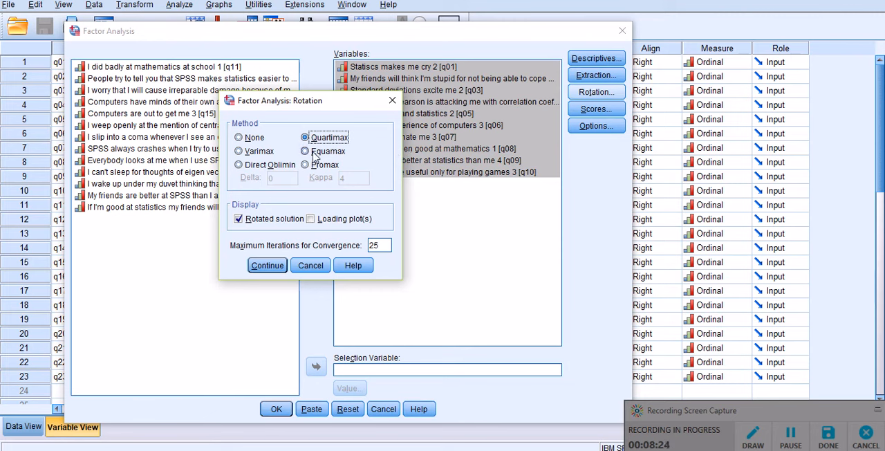
click(304, 153)
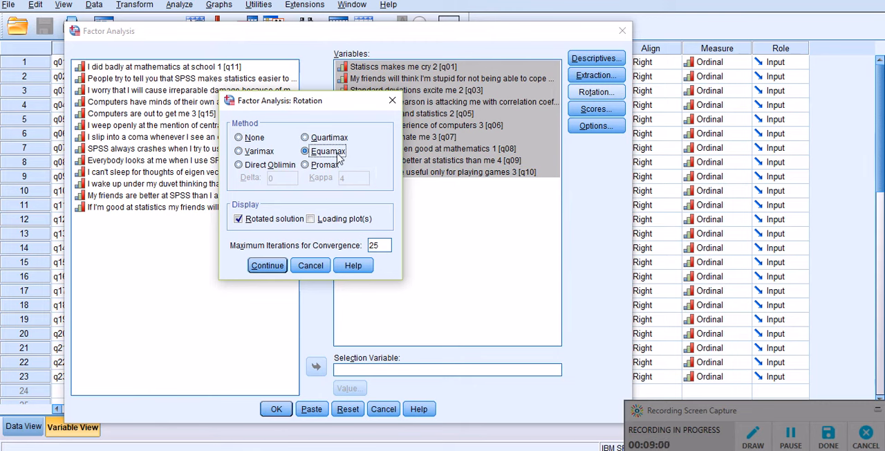
click(305, 167)
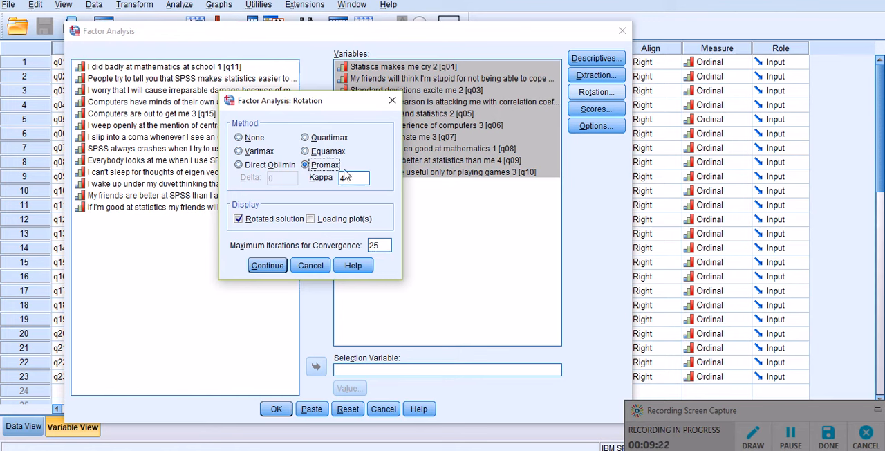
Choose Direct Oblimin rotation with delta 0 and 25 maximum iterations for convergence, and accept the rotation settings
click(240, 165)
drag(296, 105, 294, 50)
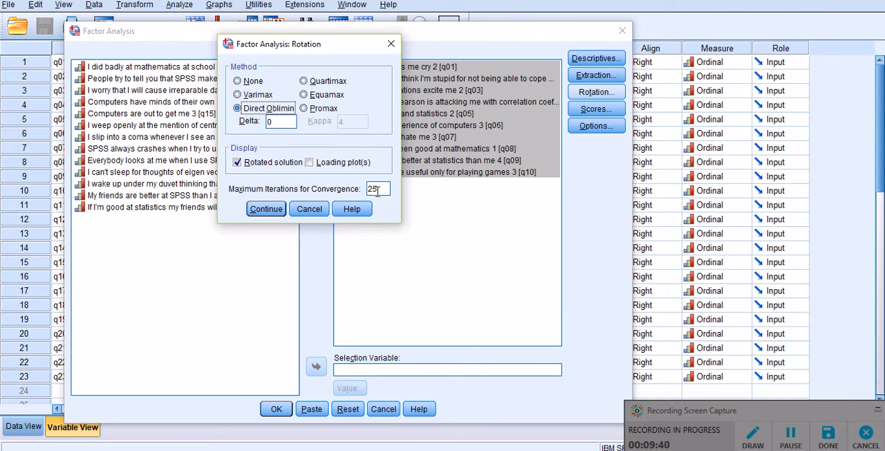
click(266, 208)
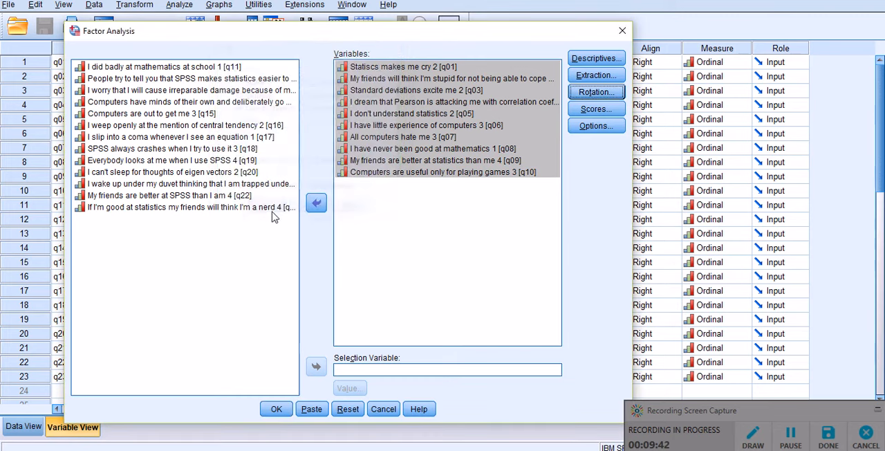
Try saving the factor scores as variables with the Regression method, and cancel the factor score settings
click(591, 109)
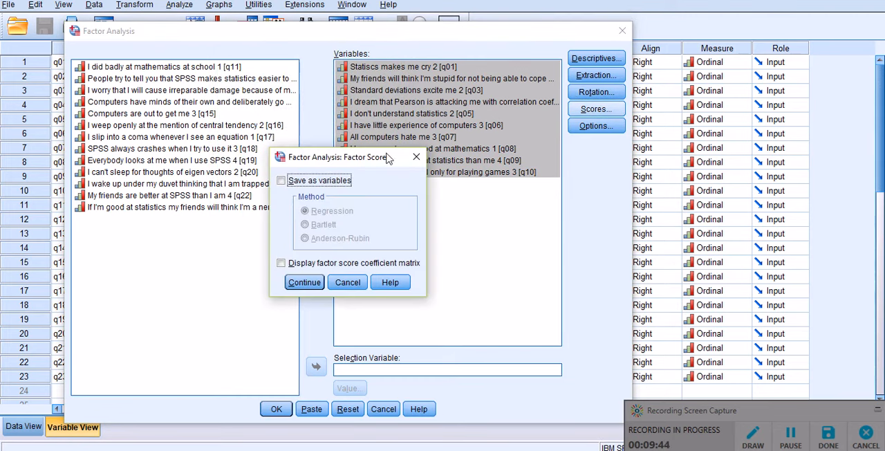
drag(365, 160, 258, 62)
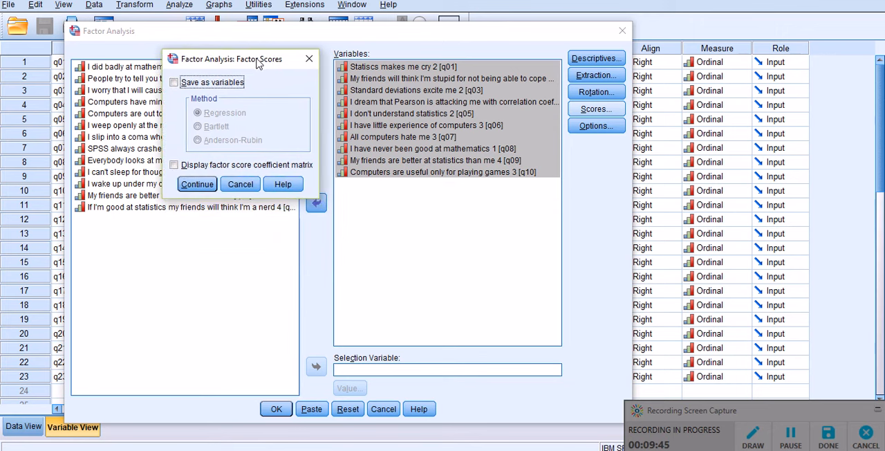
click(174, 83)
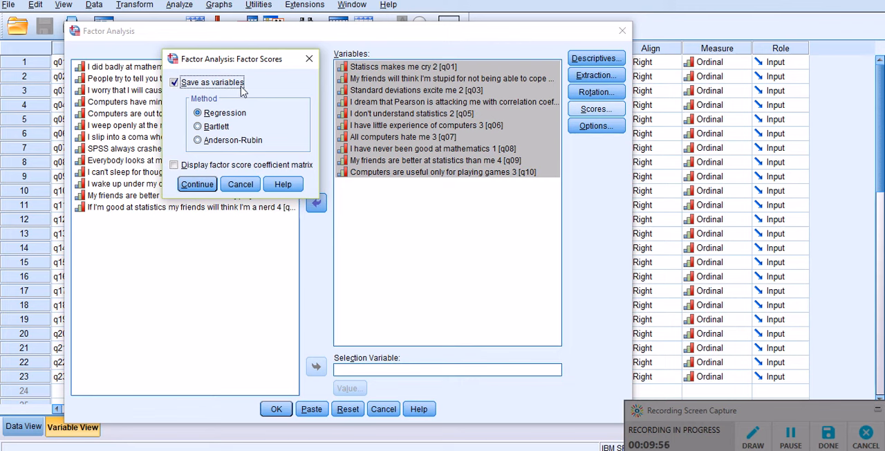
click(174, 84)
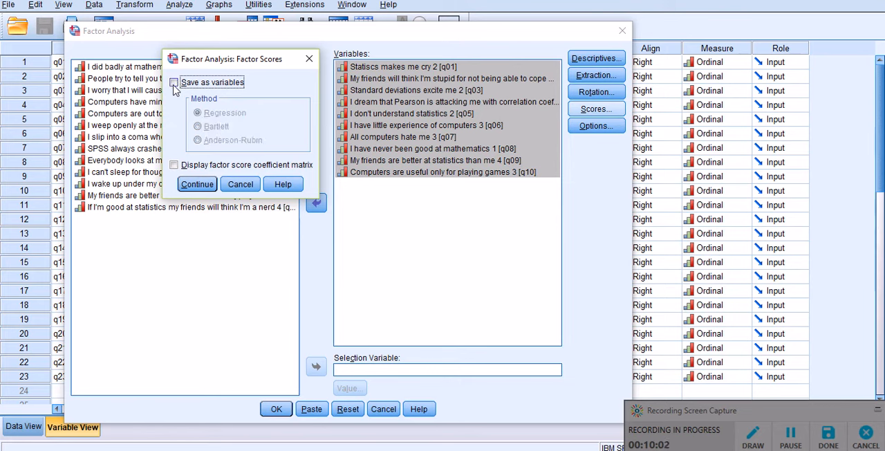
click(238, 185)
Try sorting the coefficients by size and suppressing small coefficients with an absolute value below .3
click(597, 130)
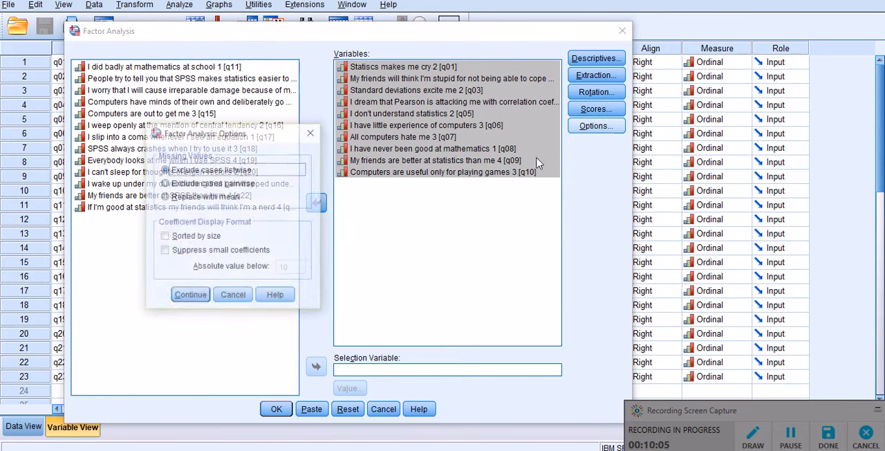
drag(245, 132, 308, 53)
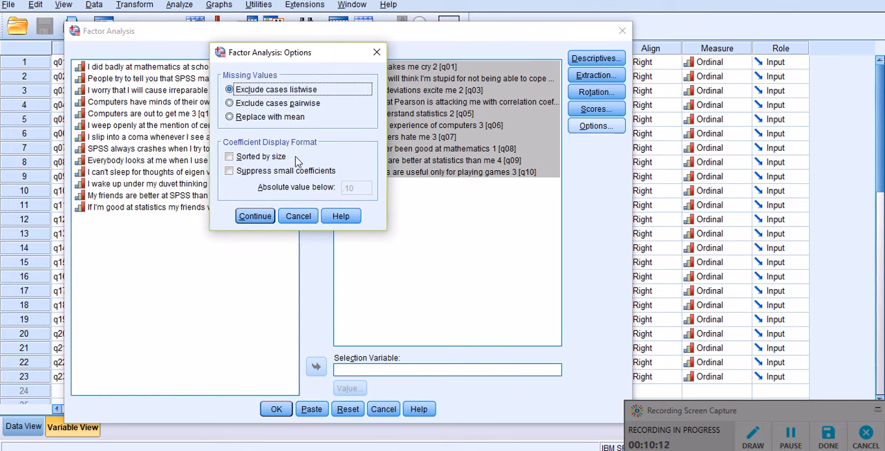
click(230, 157)
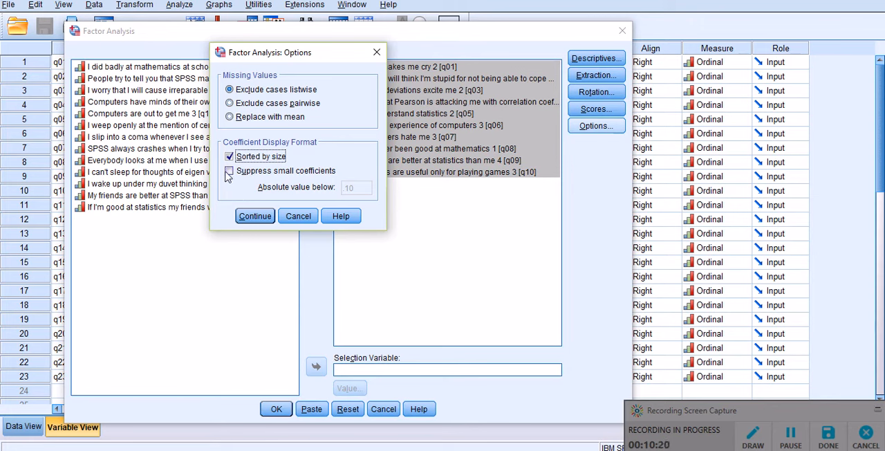
click(230, 171)
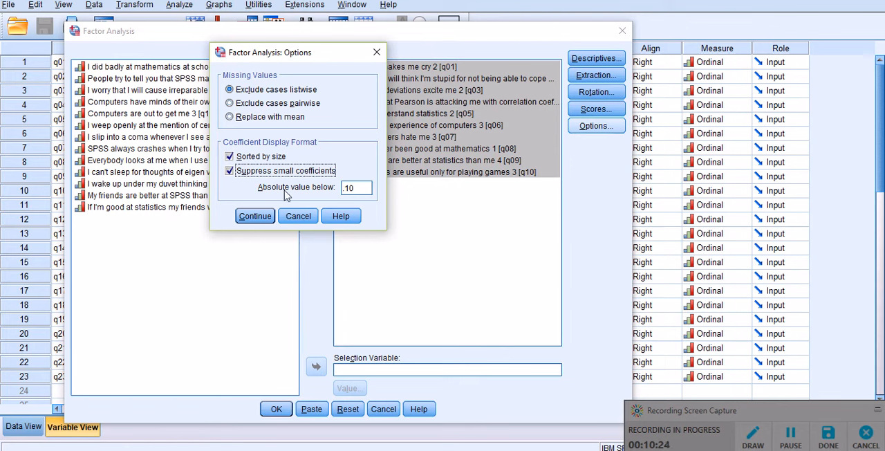
double_click(349, 188)
click(356, 188)
key(BackSpace)
key(BackSpace)
text(3)
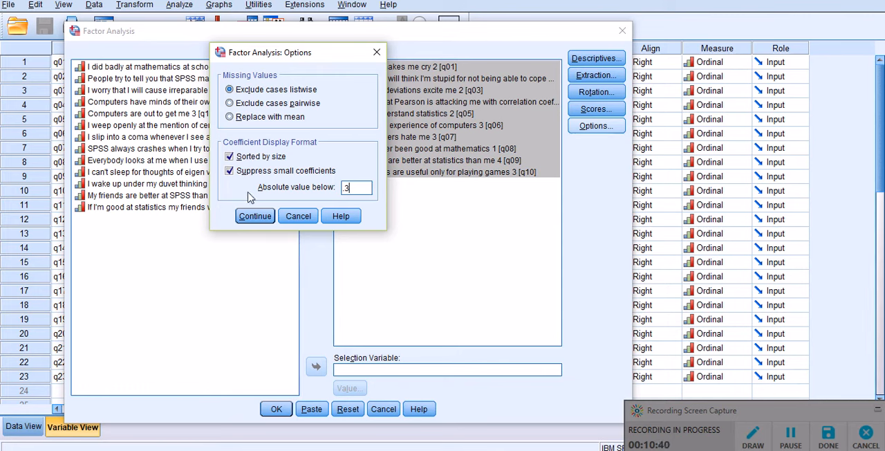
Turn off sorting by size and small-coefficient suppression, keep listwise exclusion of missing values, and run the factor analysis
click(230, 171)
click(230, 157)
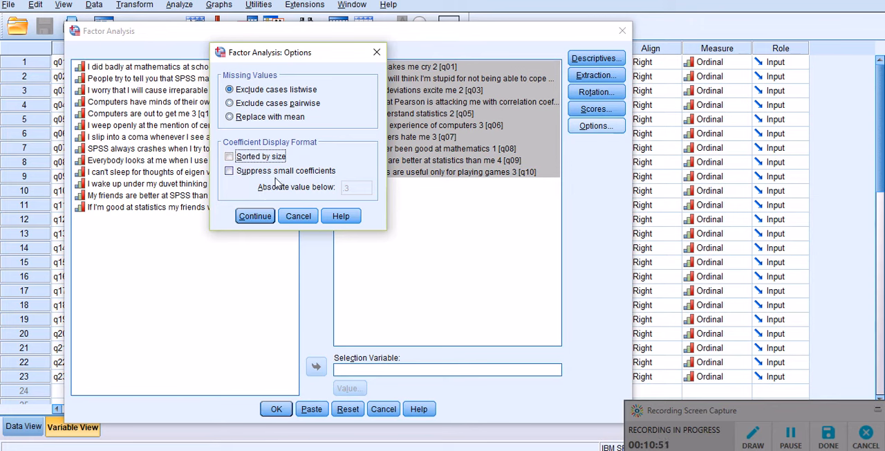
click(249, 216)
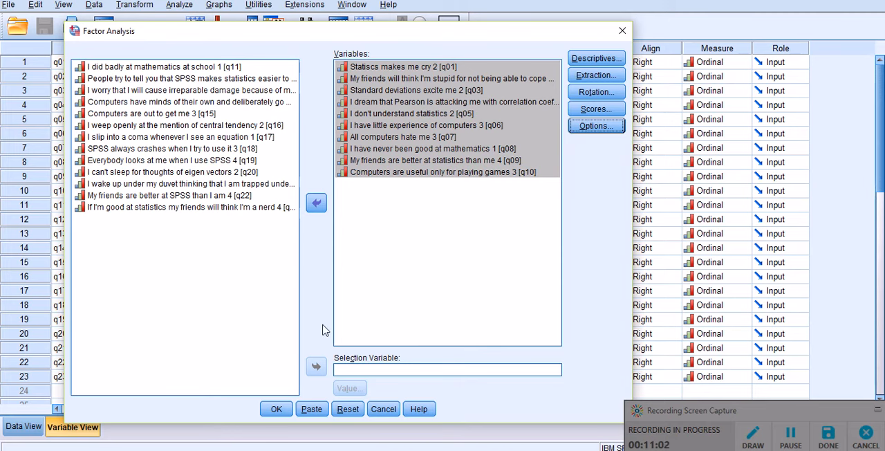
click(277, 408)
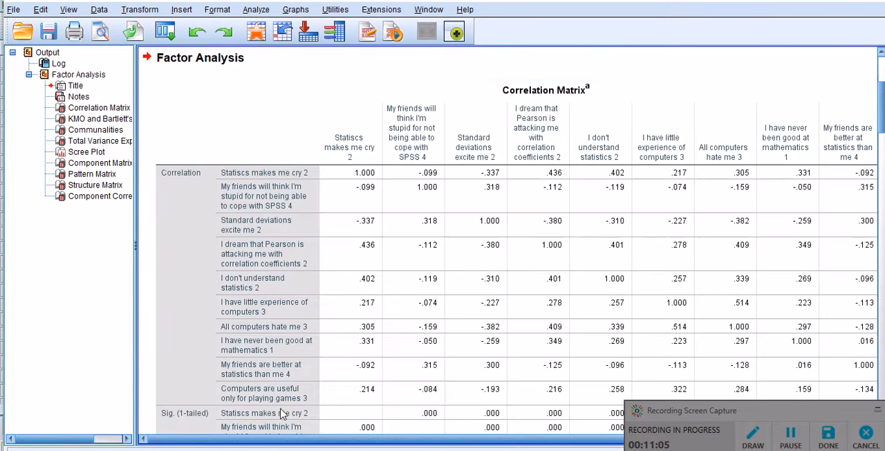
Examine the correlation coefficients and one-tailed significance values in the correlation matrix of the output
click(878, 411)
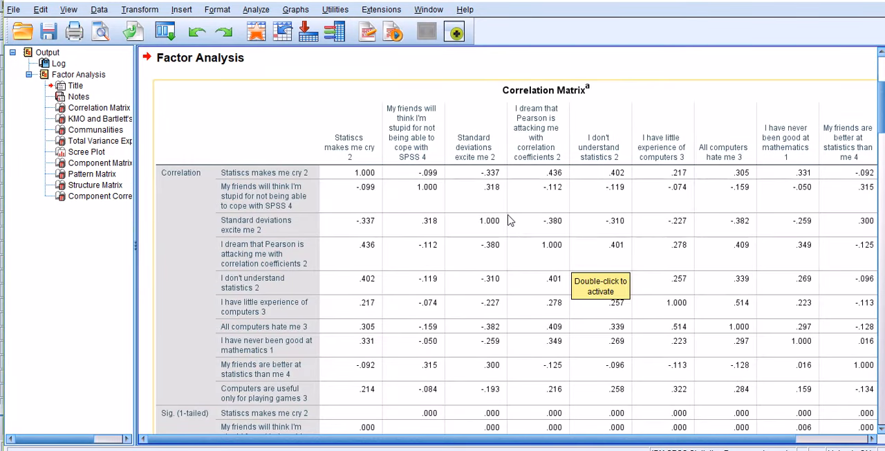
scroll(508, 219, down, 2)
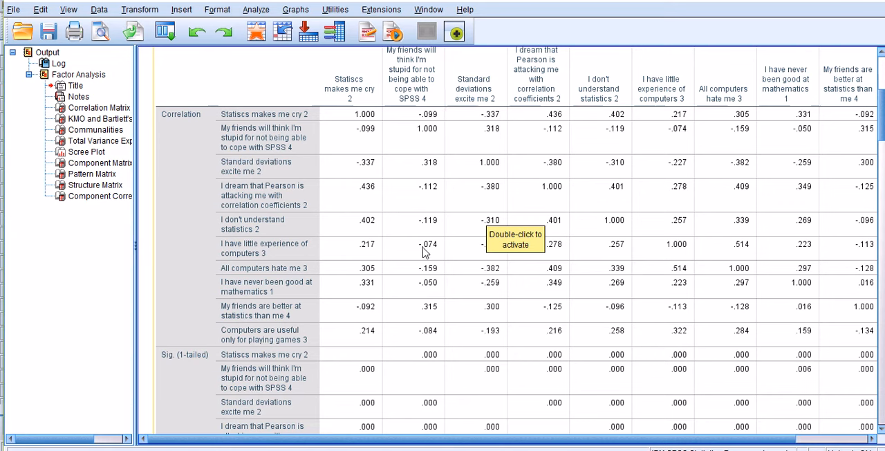
scroll(430, 255, up, 1)
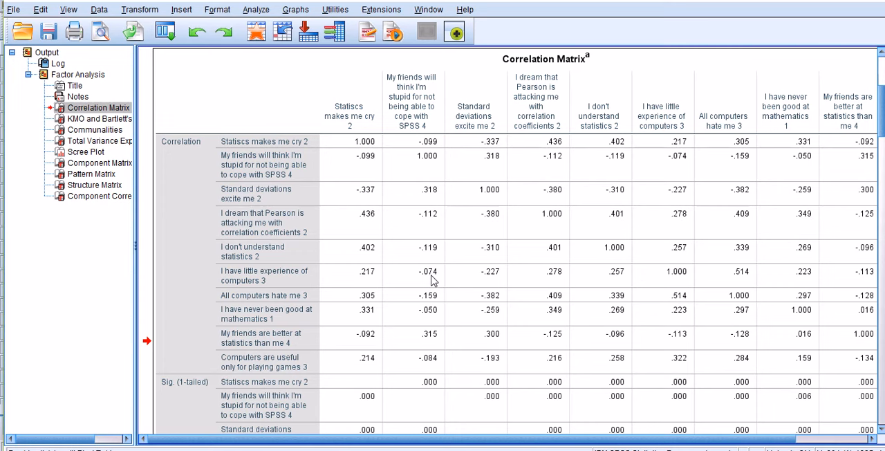
scroll(431, 278, down, 2)
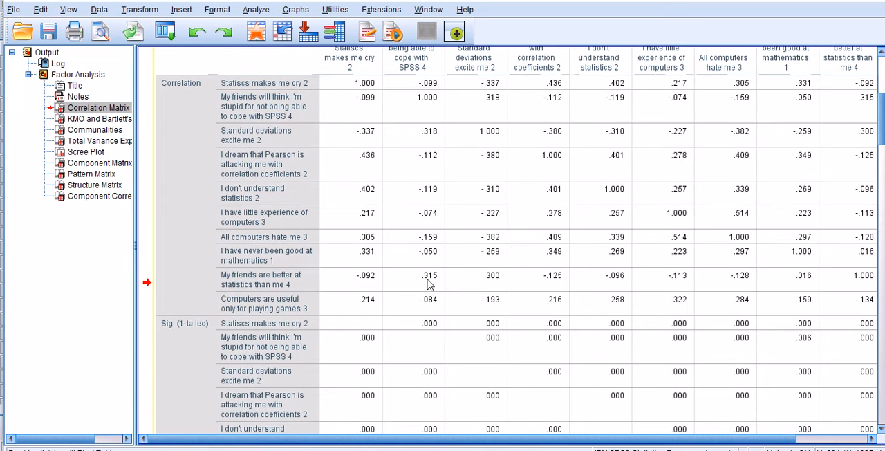
scroll(444, 313, down, 6)
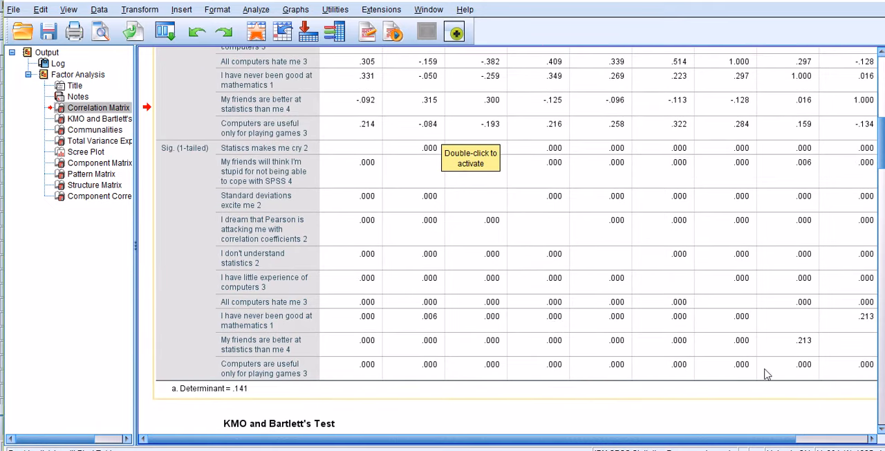
scroll(822, 349, up, 6)
scroll(782, 364, down, 3)
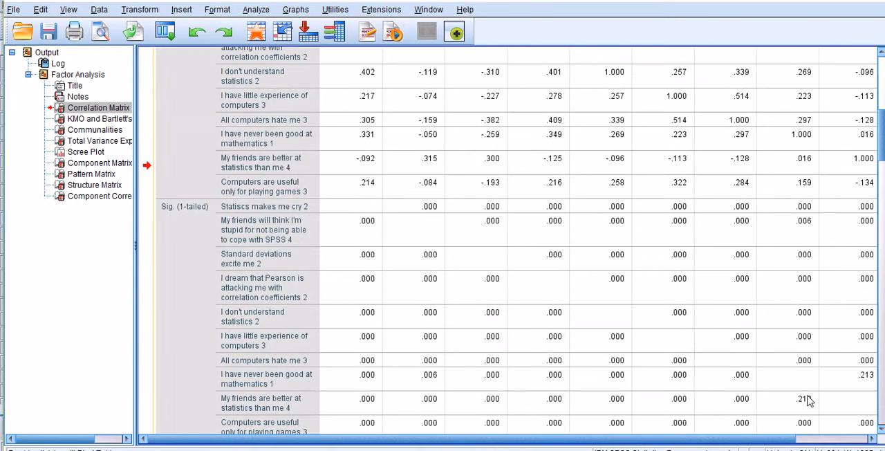
scroll(804, 394, up, 5)
scroll(714, 311, down, 3)
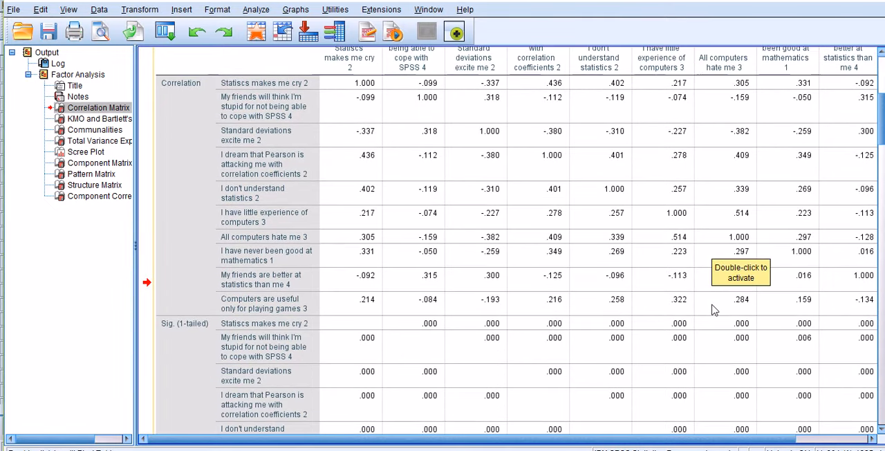
scroll(714, 310, down, 1)
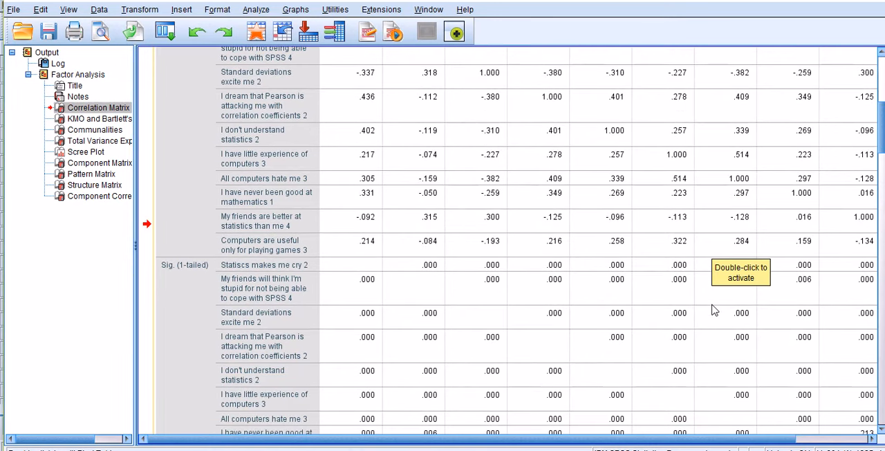
scroll(714, 310, up, 2)
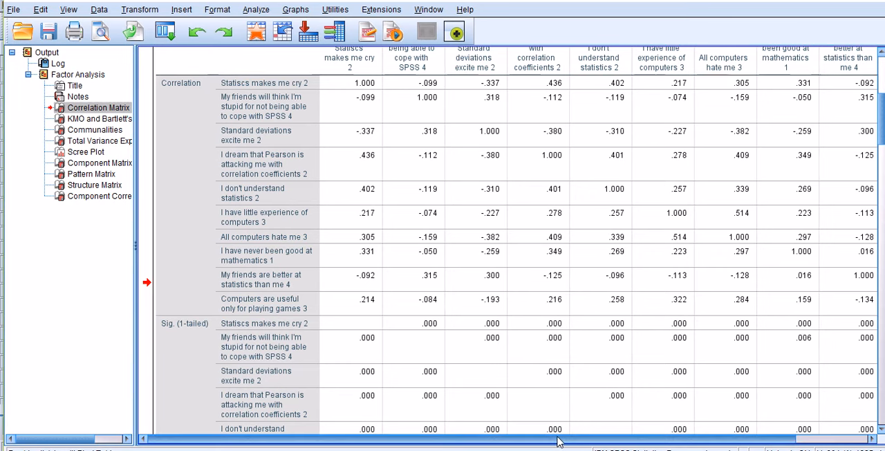
Examine the last column of the correlation matrix, its determinant, and the KMO and Bartlett's test and communalities tables
drag(558, 439, 640, 443)
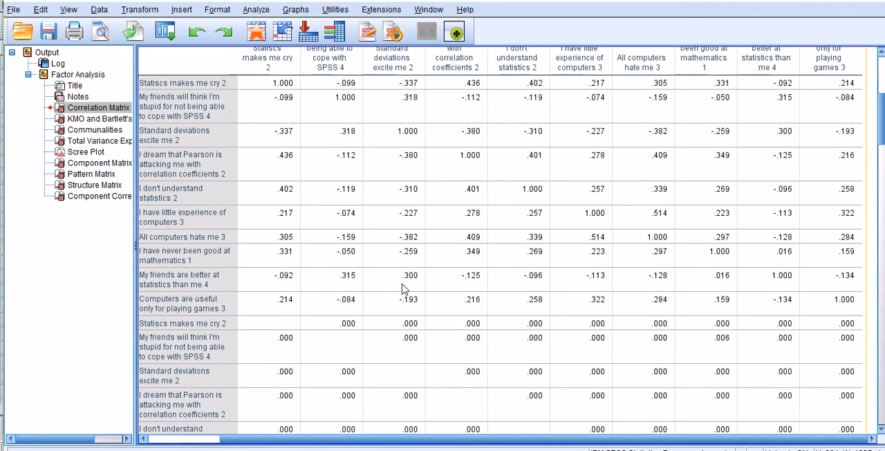
scroll(405, 289, down, 3)
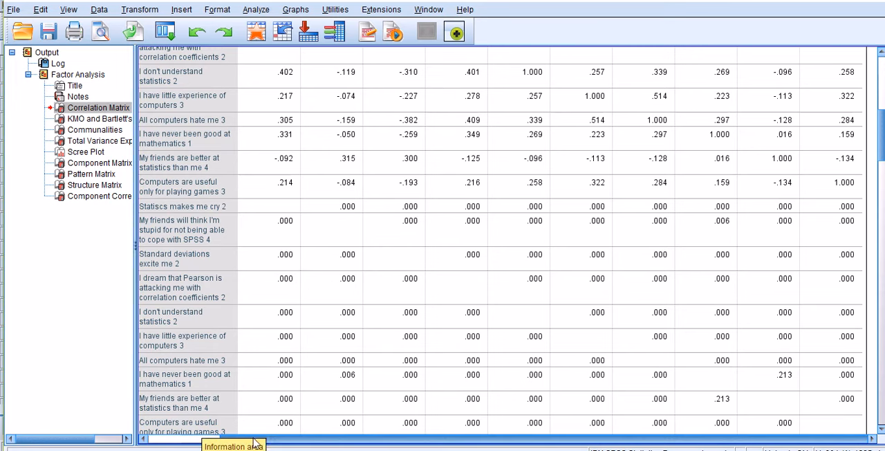
drag(267, 438, 203, 436)
scroll(380, 287, down, 5)
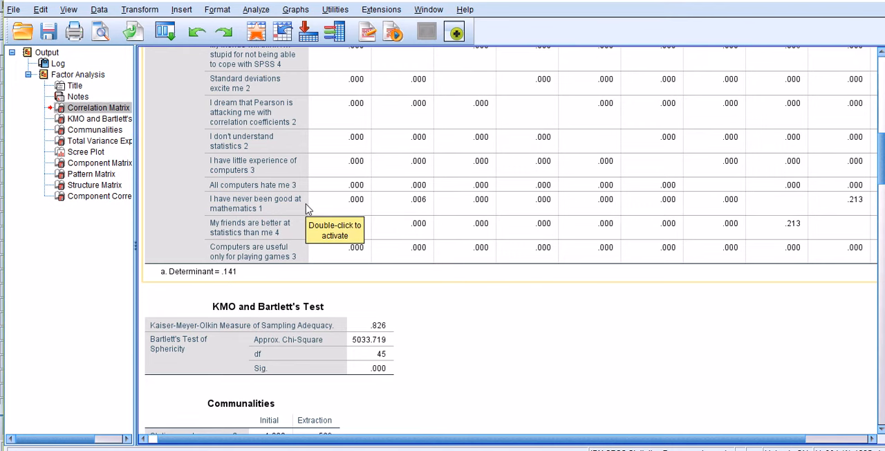
scroll(560, 132, up, 3)
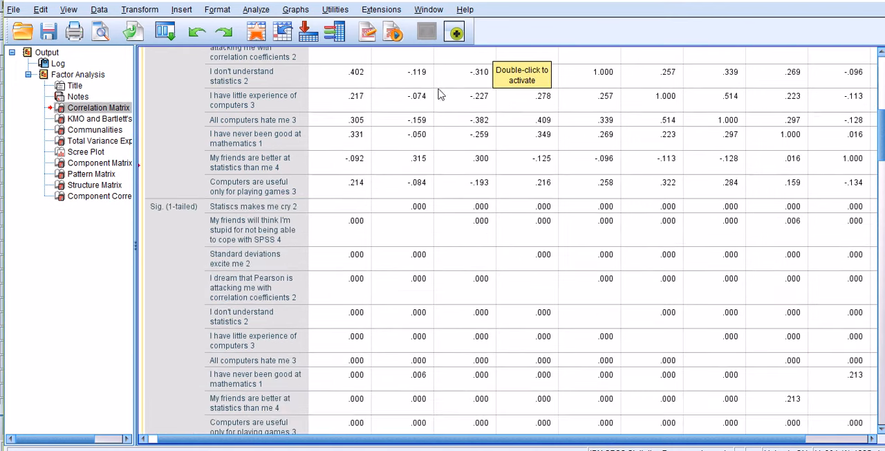
scroll(443, 222, down, 2)
scroll(443, 222, down, 2)
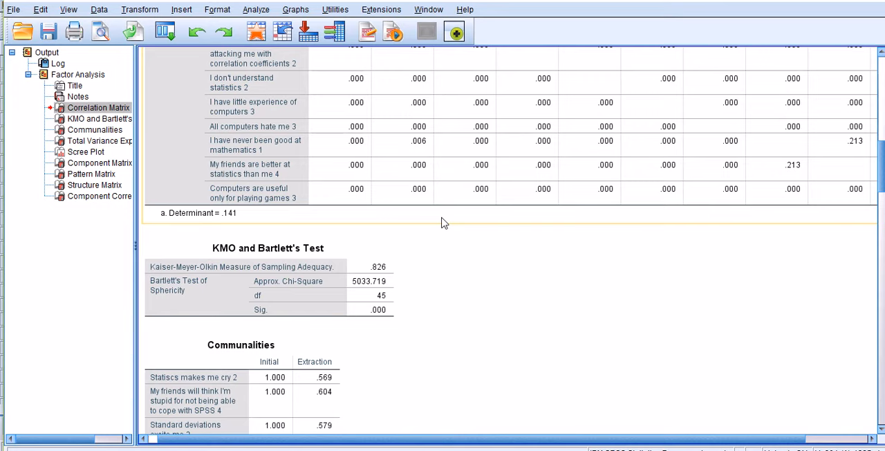
scroll(444, 223, down, 1)
scroll(443, 223, down, 1)
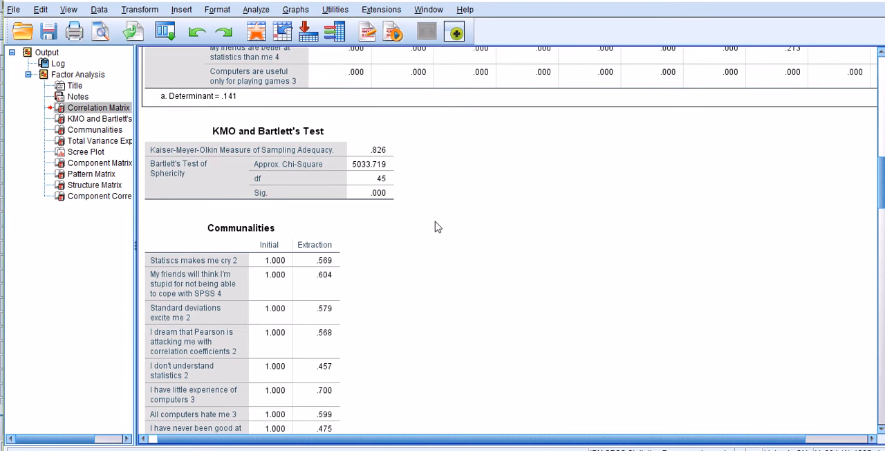
Examine the KMO and Bartlett's Test table, including the unrounded significance value of Bartlett's test
scroll(435, 226, down, 1)
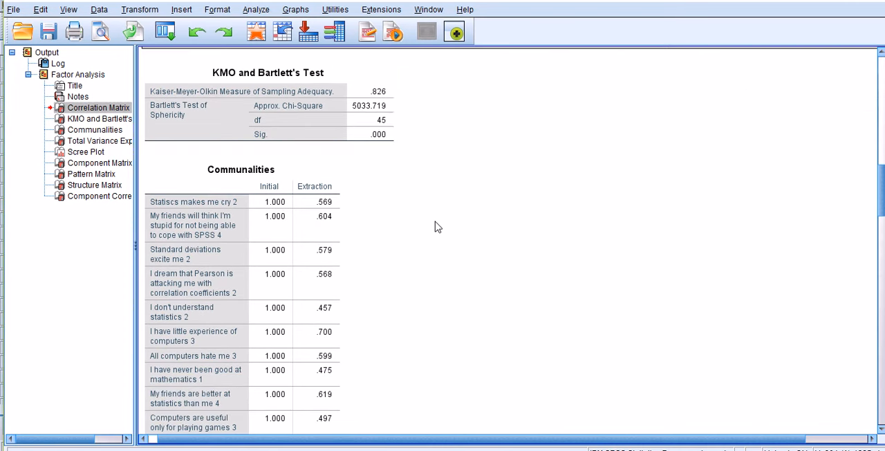
click(399, 139)
click(275, 135)
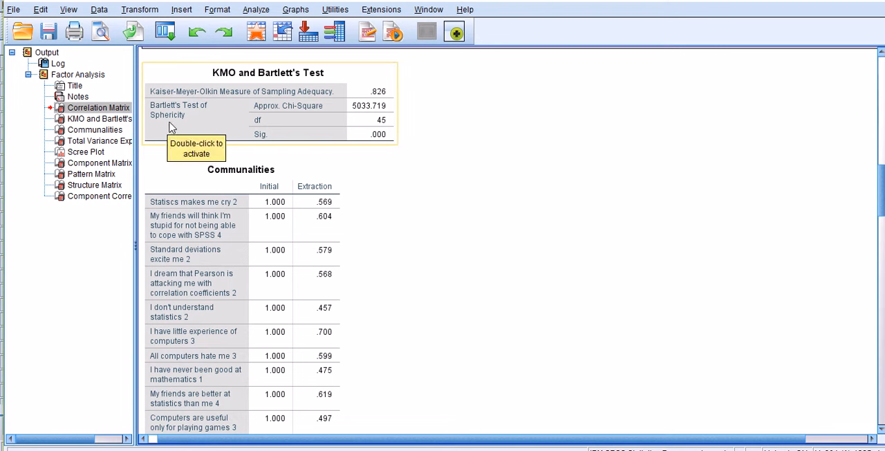
click(430, 147)
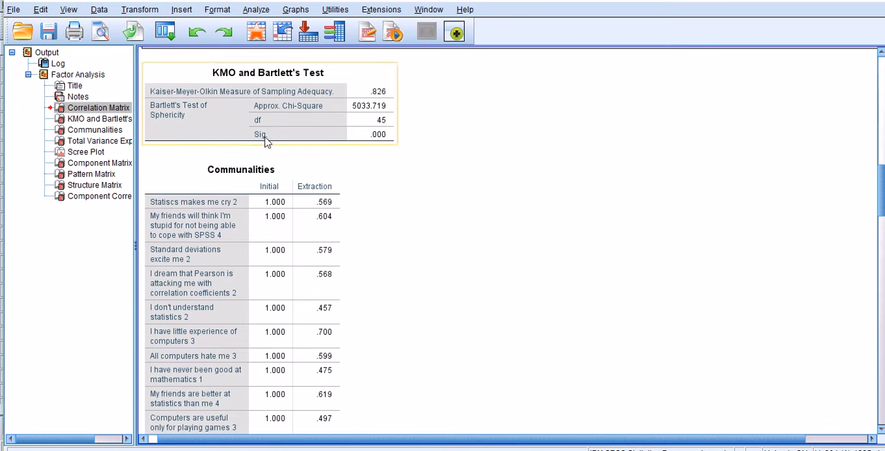
double_click(380, 138)
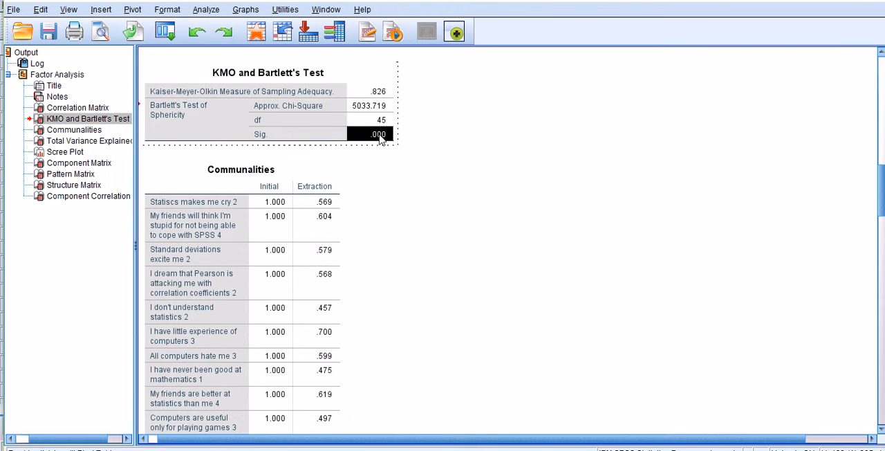
double_click(380, 135)
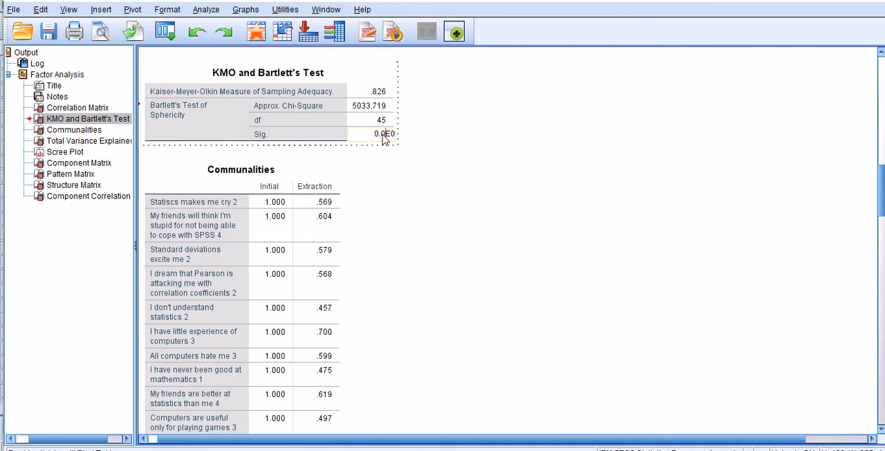
click(437, 162)
click(385, 145)
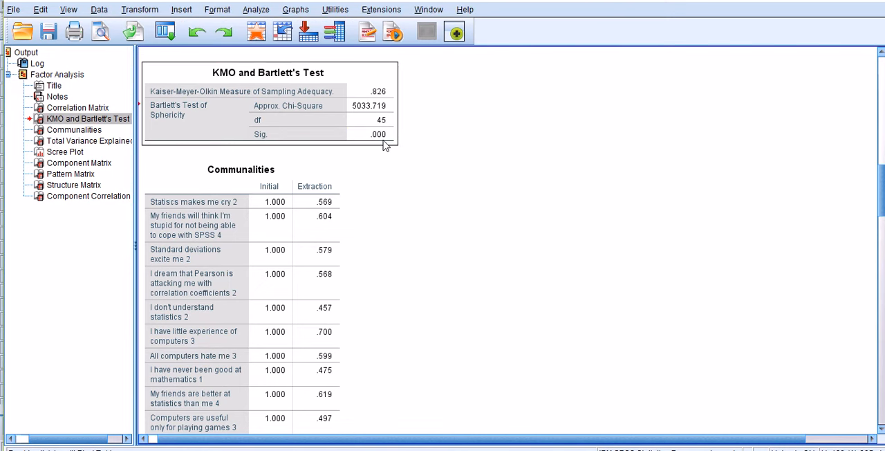
click(450, 153)
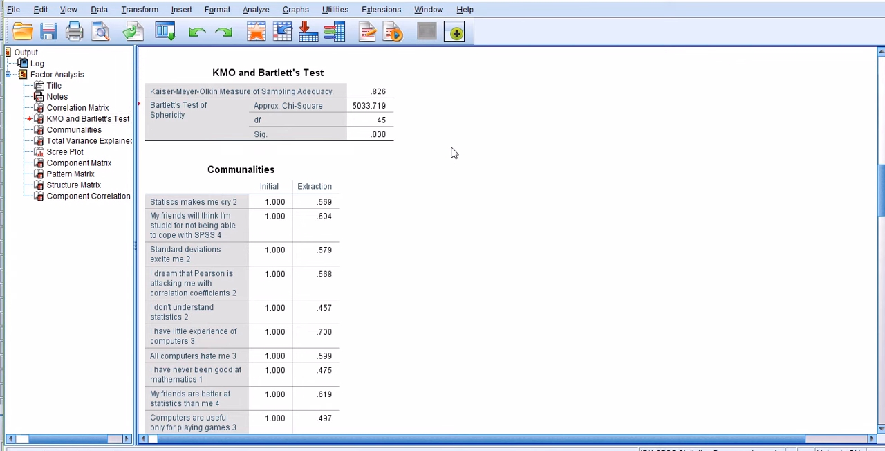
Examine the initial and extraction values of each questionnaire item in the Communalities table
scroll(451, 152, down, 3)
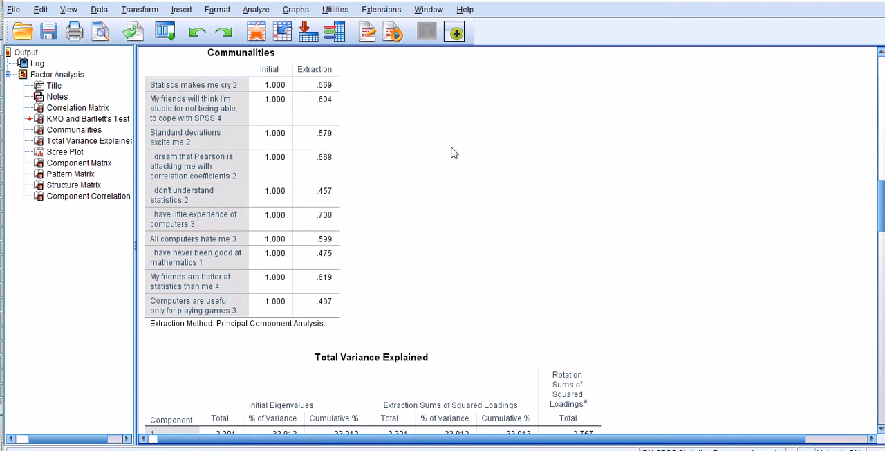
right_click(450, 153)
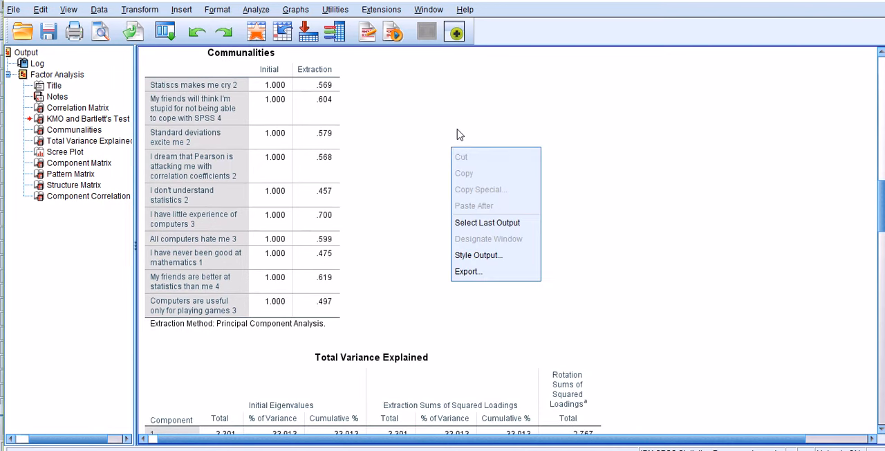
click(467, 107)
right_click(467, 107)
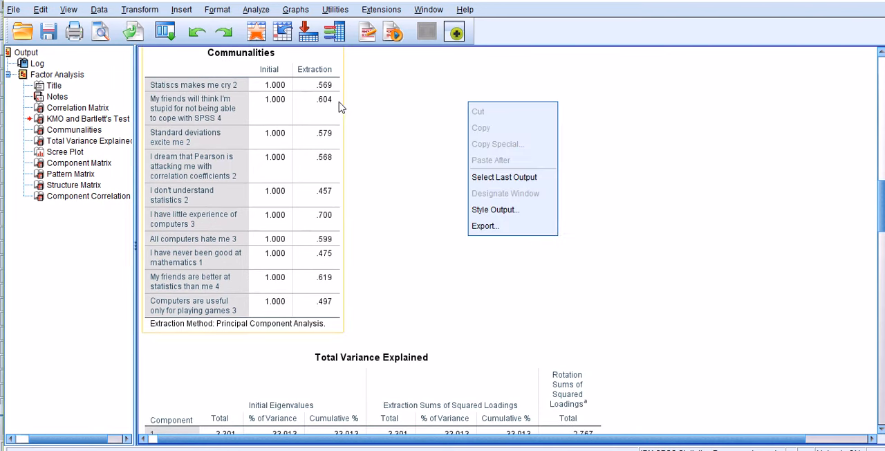
click(408, 122)
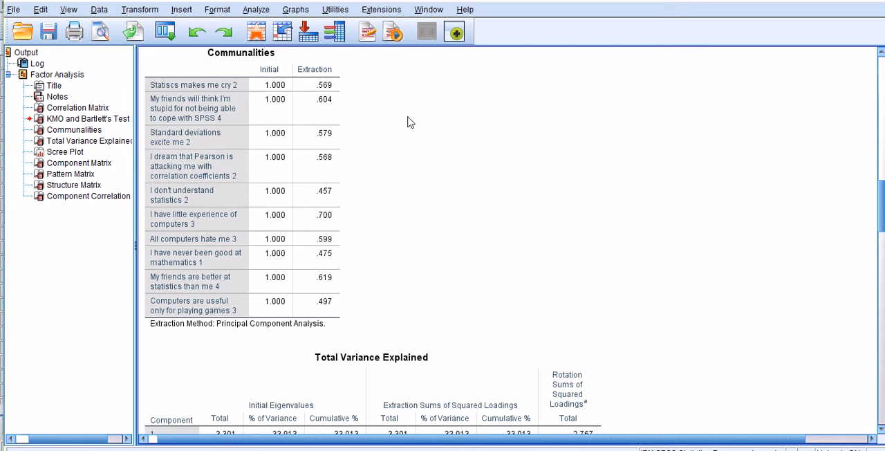
click(296, 81)
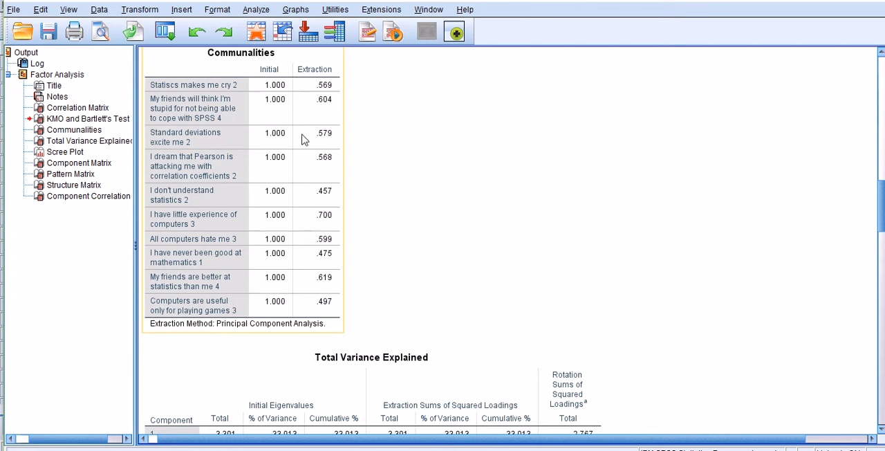
click(391, 109)
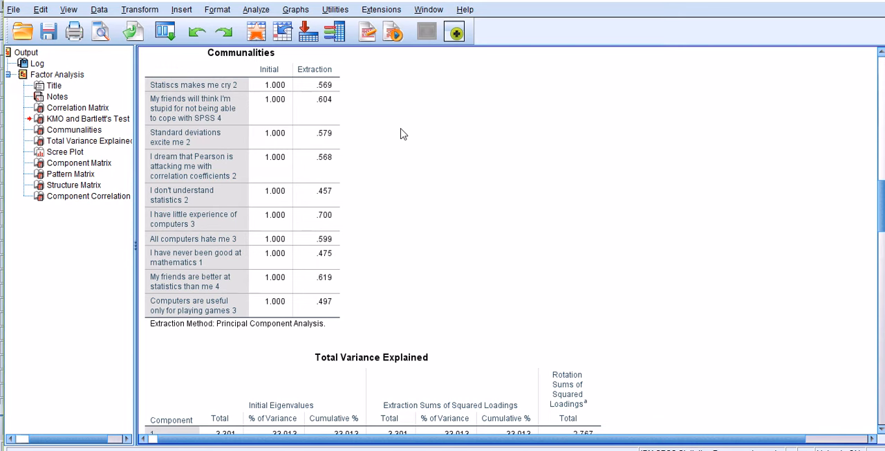
double_click(323, 84)
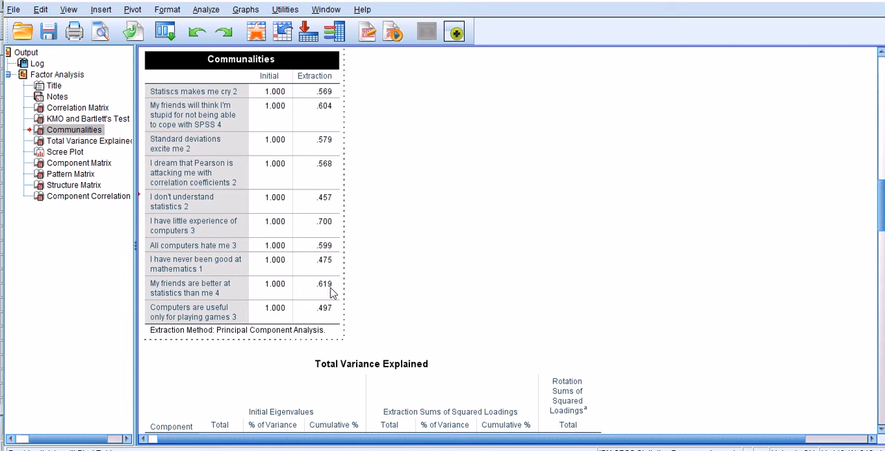
click(435, 167)
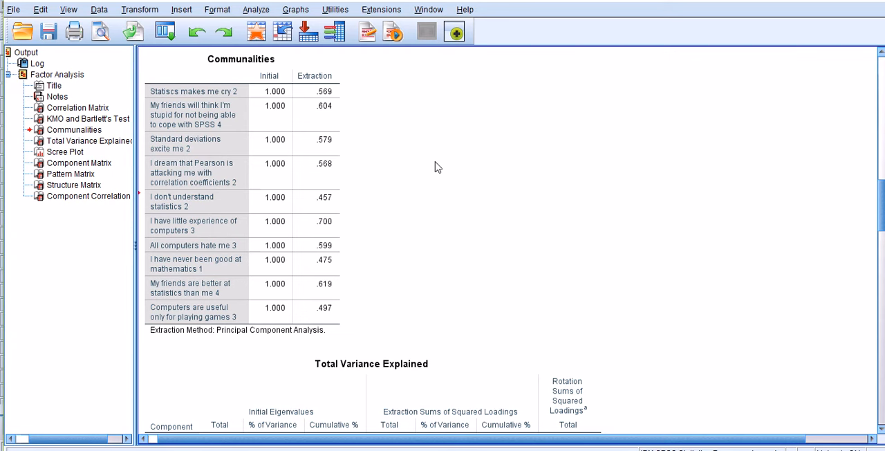
Examine the Total Variance Explained table, especially the initial eigenvalues of components 1 to 3
scroll(435, 167, down, 1)
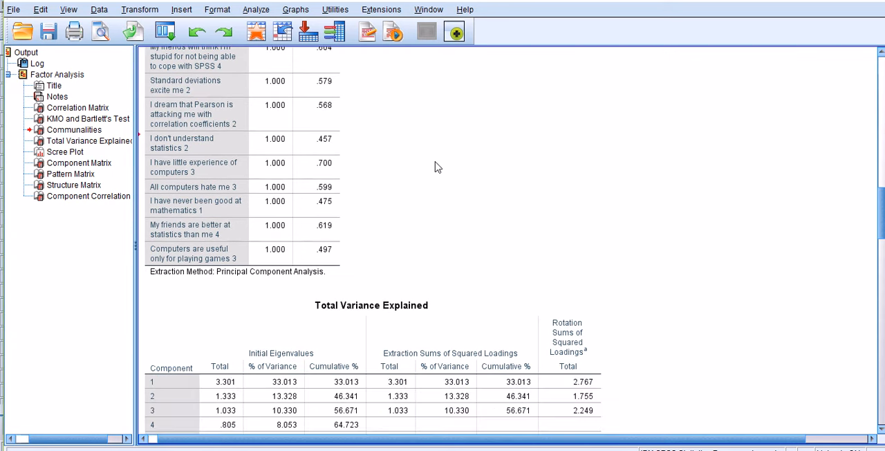
scroll(435, 167, down, 2)
scroll(435, 167, down, 2)
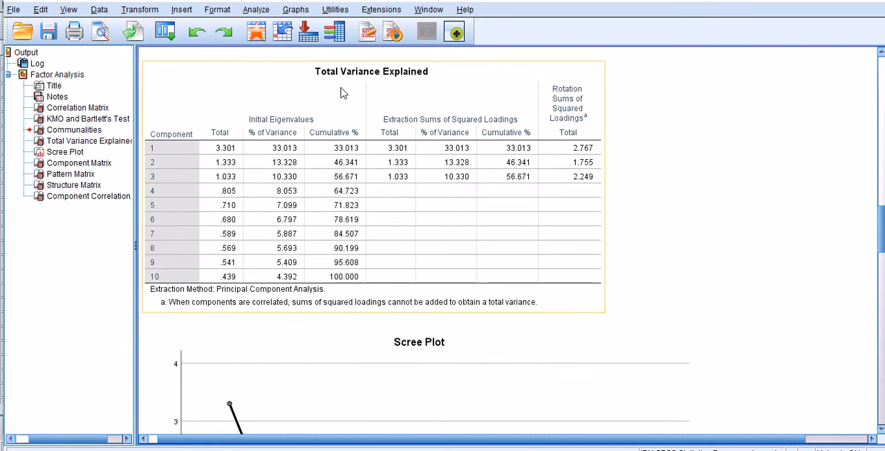
click(557, 78)
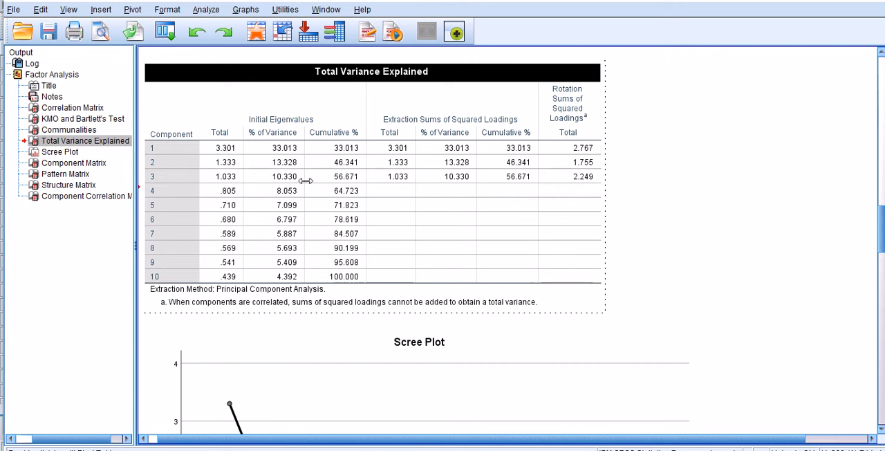
click(225, 152)
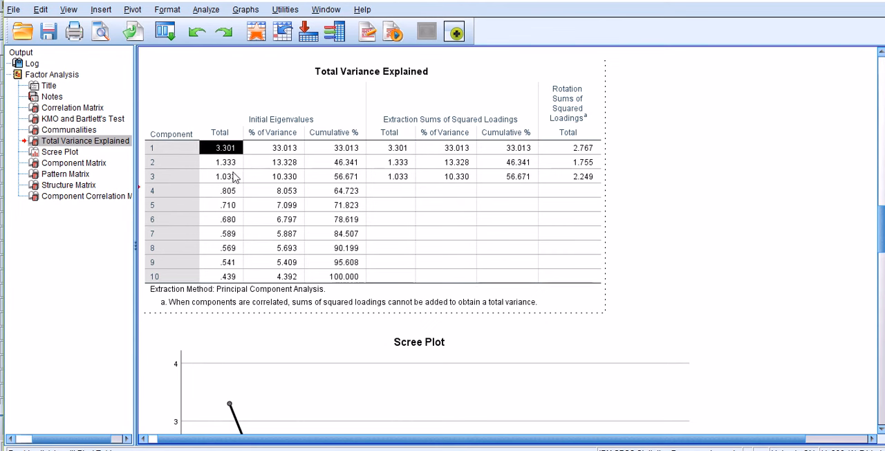
click(229, 165)
click(228, 177)
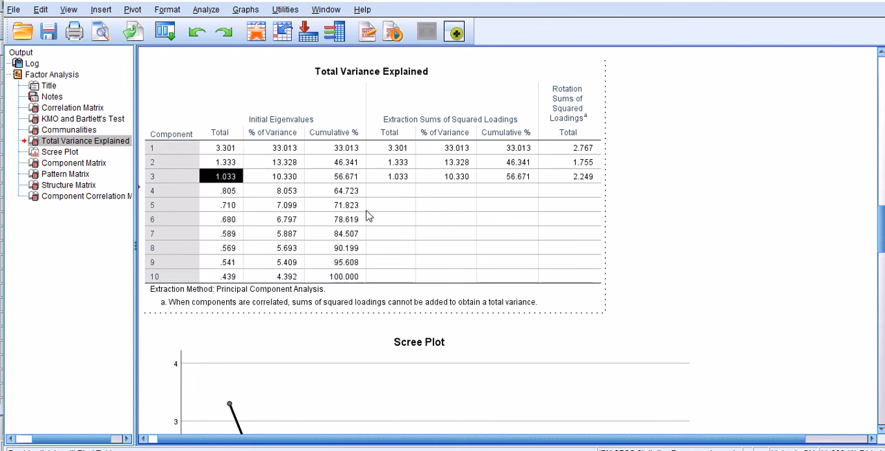
click(654, 226)
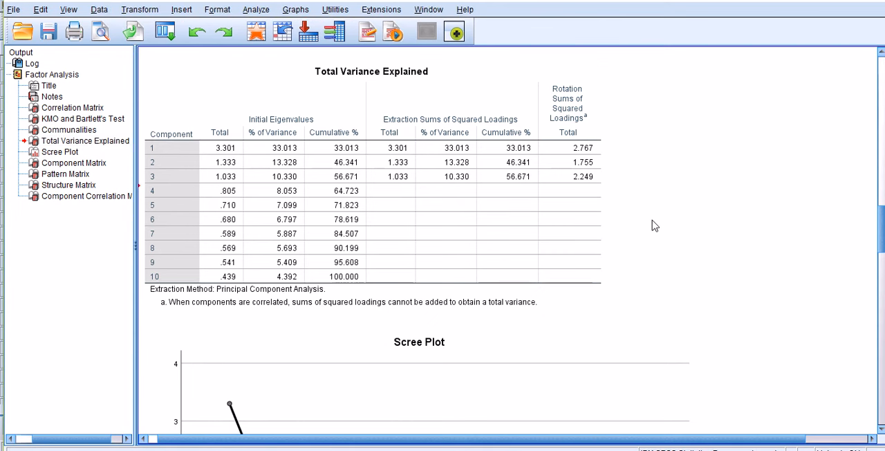
click(338, 166)
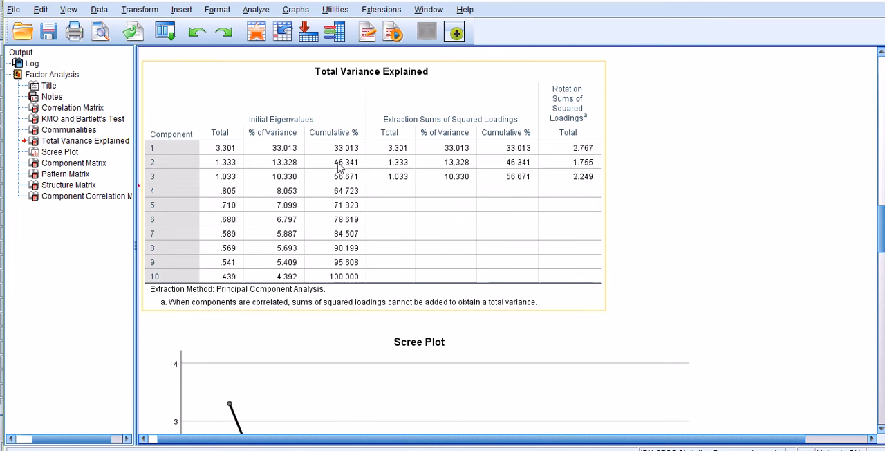
click(226, 160)
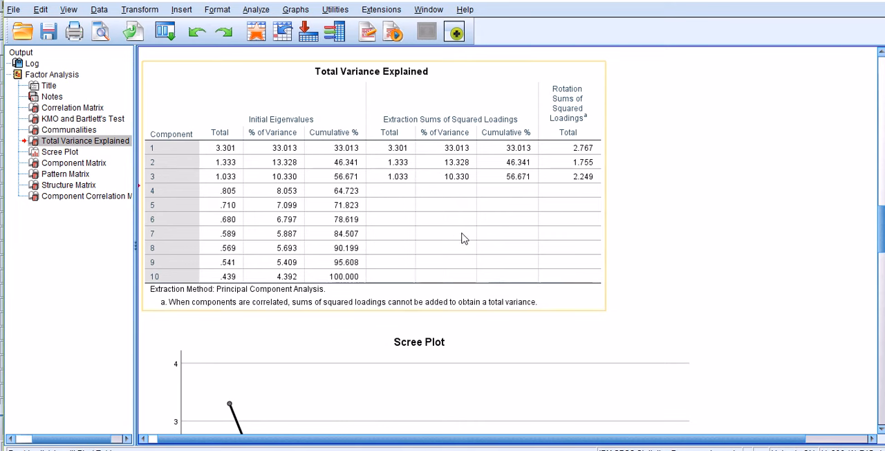
Examine the item loadings on the three extracted components in the Component Matrix
scroll(464, 238, down, 8)
scroll(463, 237, down, 4)
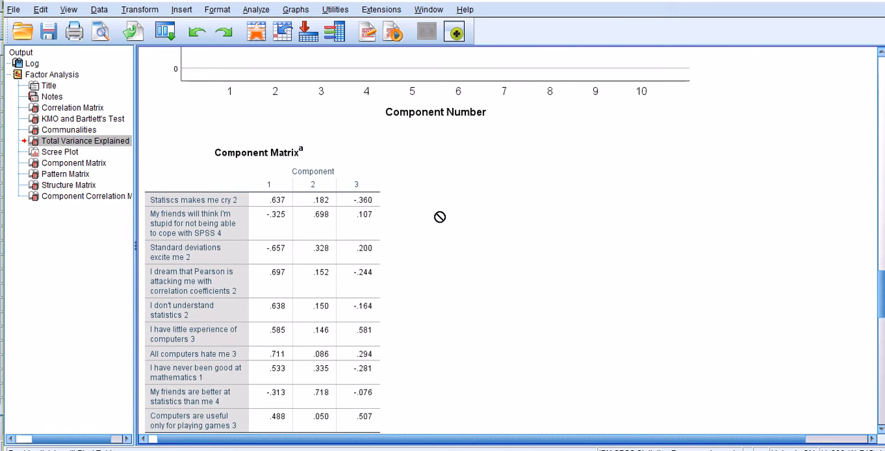
scroll(339, 225, down, 2)
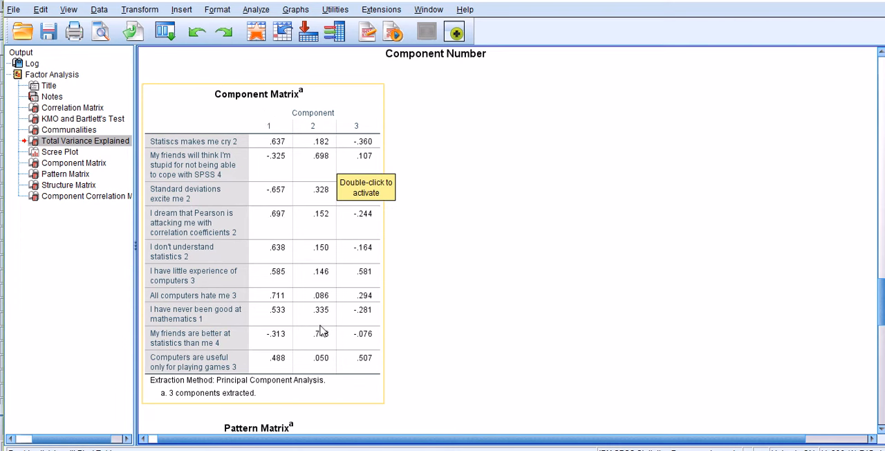
drag(366, 344, 451, 272)
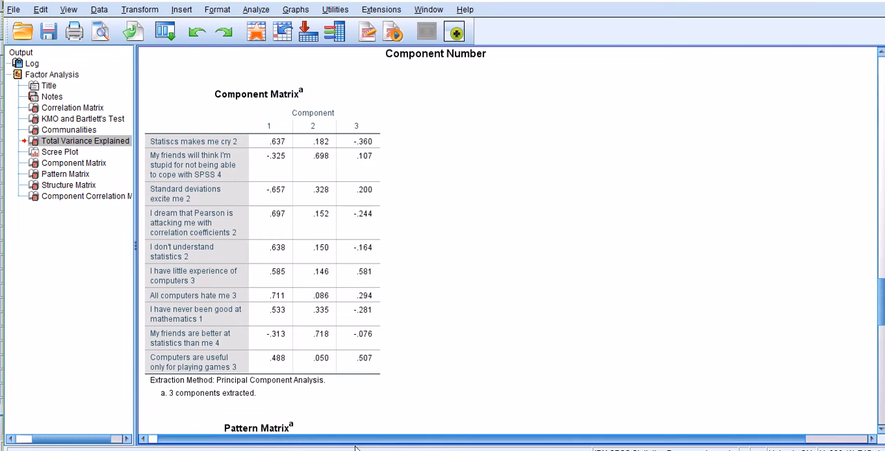
Switch to the Excel worksheet and compare its component 1 loadings in columns D and E with the SPSS Component Matrix
click(379, 449)
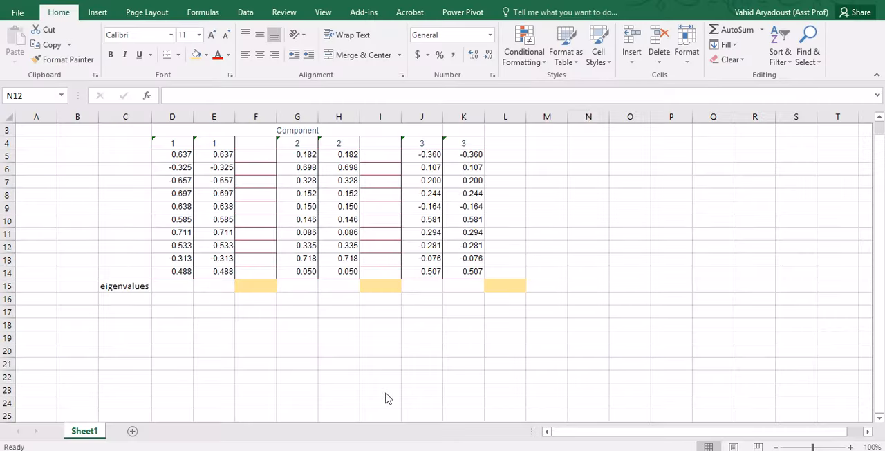
click(346, 449)
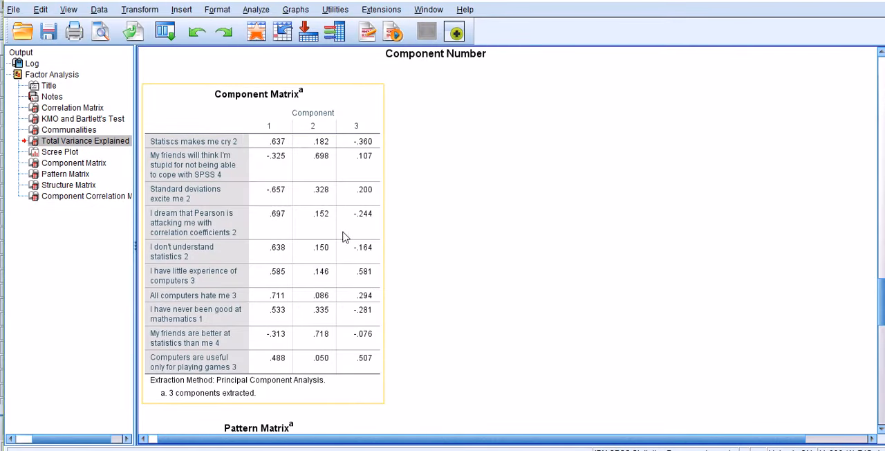
click(379, 449)
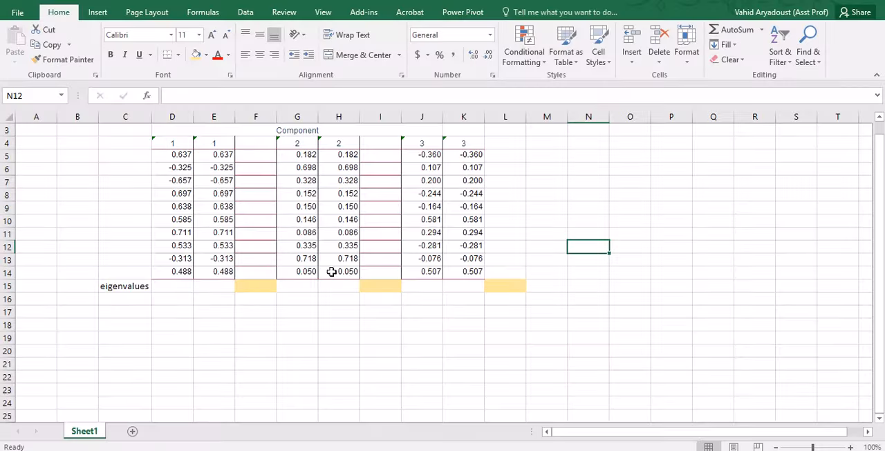
click(174, 155)
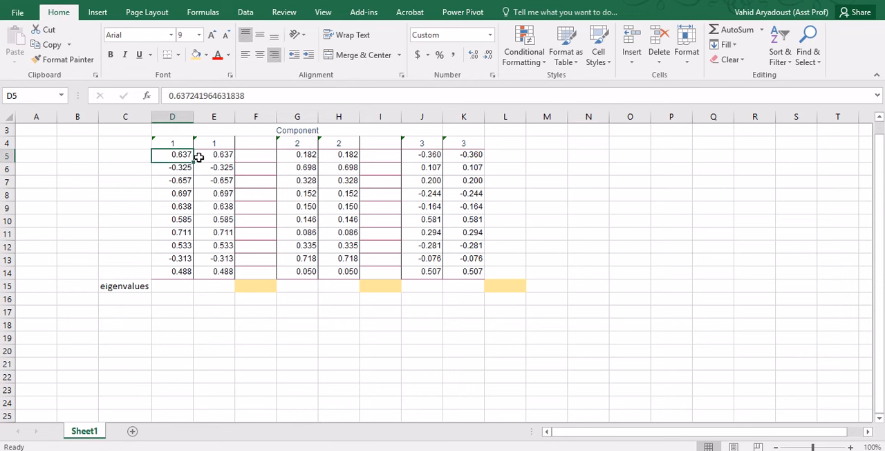
drag(181, 156, 174, 269)
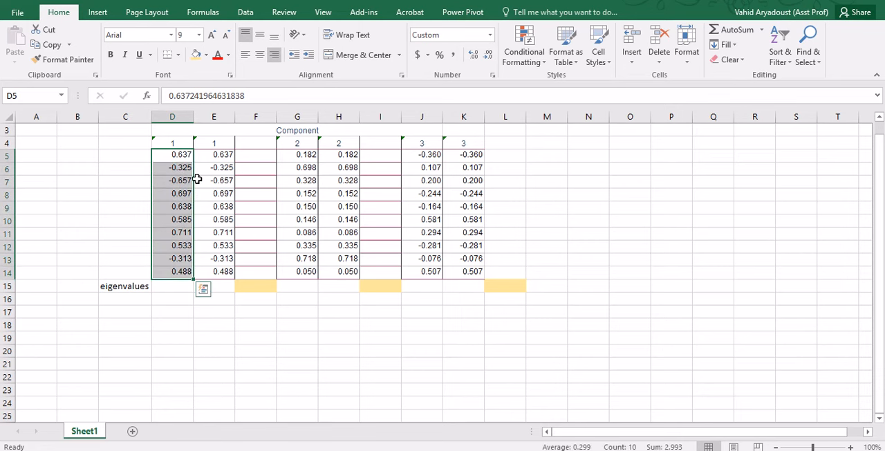
click(181, 155)
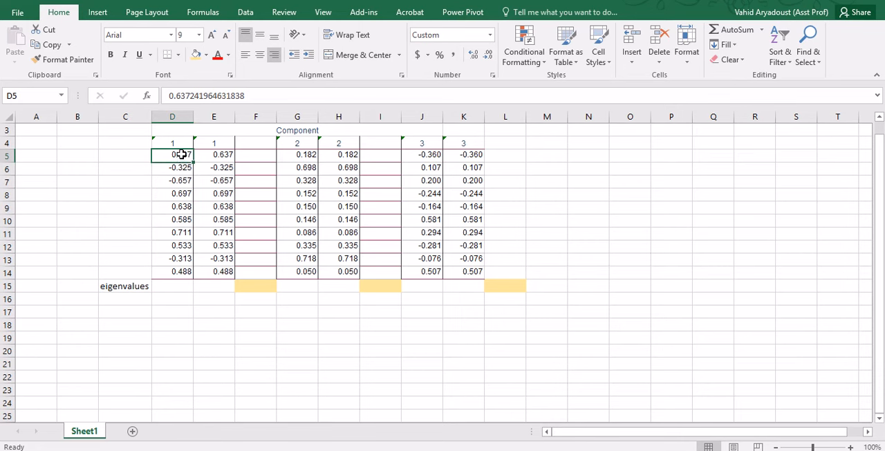
click(228, 156)
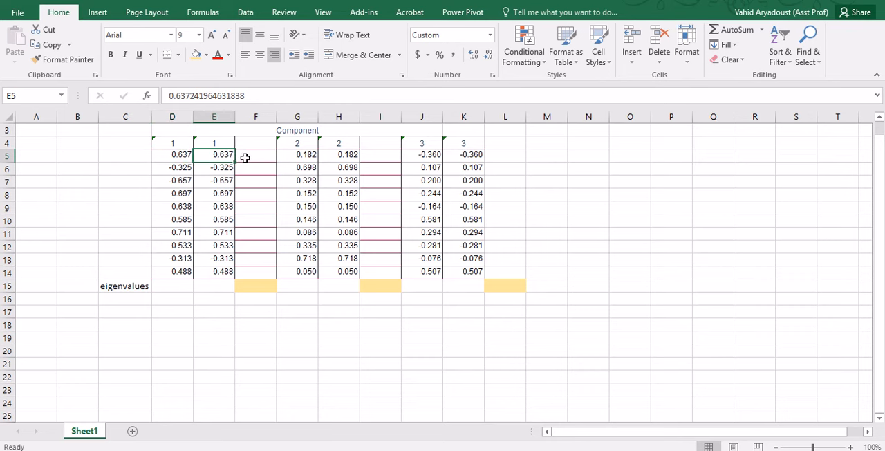
Enter =D5*E5 in F5 to square the first component 1 loading, and fill the formula down column F through row 15
click(252, 158)
text(=)
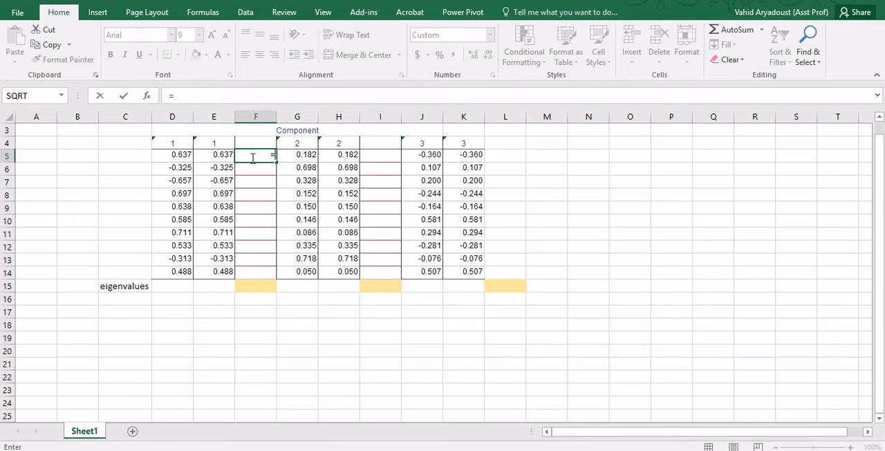
click(178, 156)
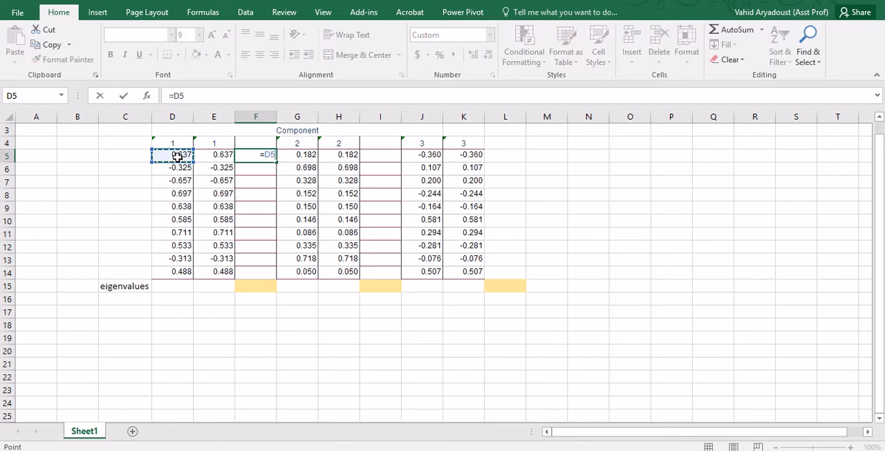
text(*)
click(215, 156)
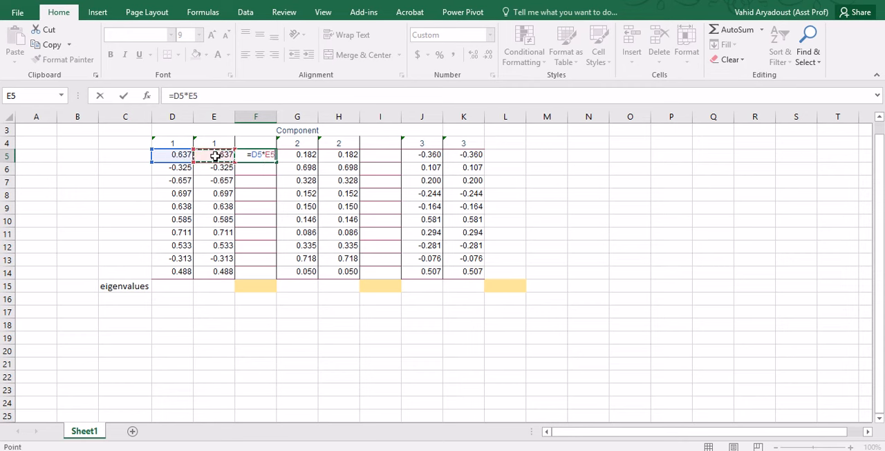
key(Return)
click(254, 155)
drag(277, 164, 277, 288)
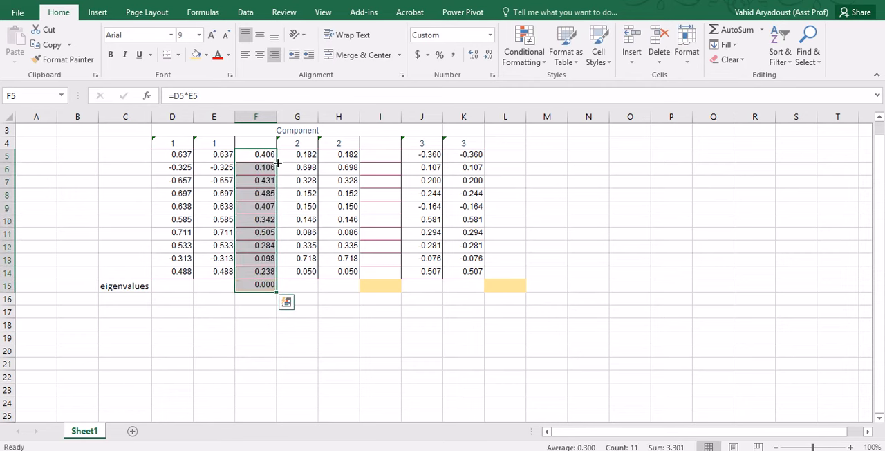
click(269, 269)
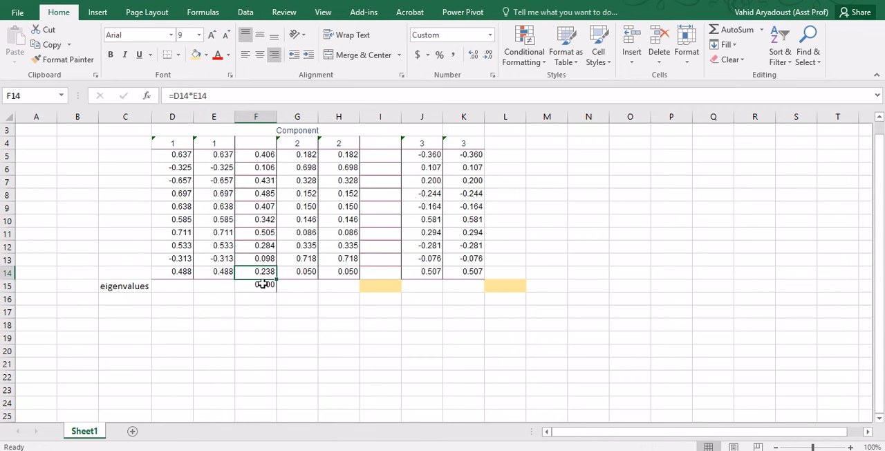
Replace the formula in F15 with the sum of F5:F14 as the component 1 eigenvalue
click(258, 285)
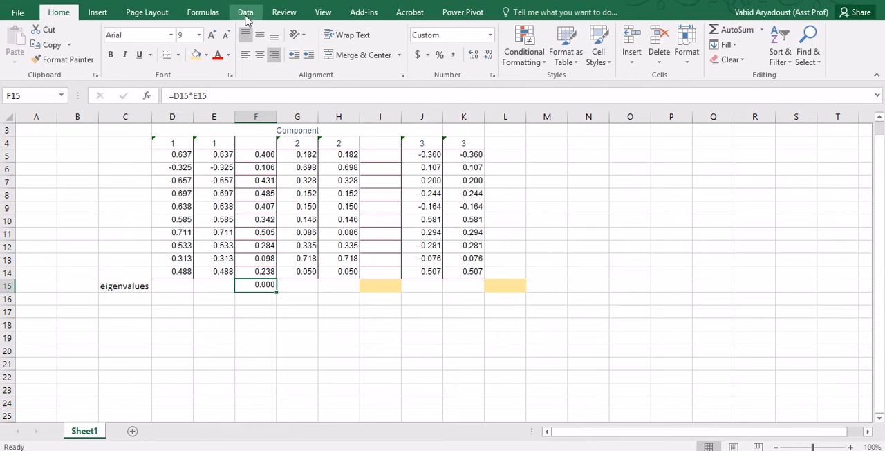
click(203, 12)
click(56, 64)
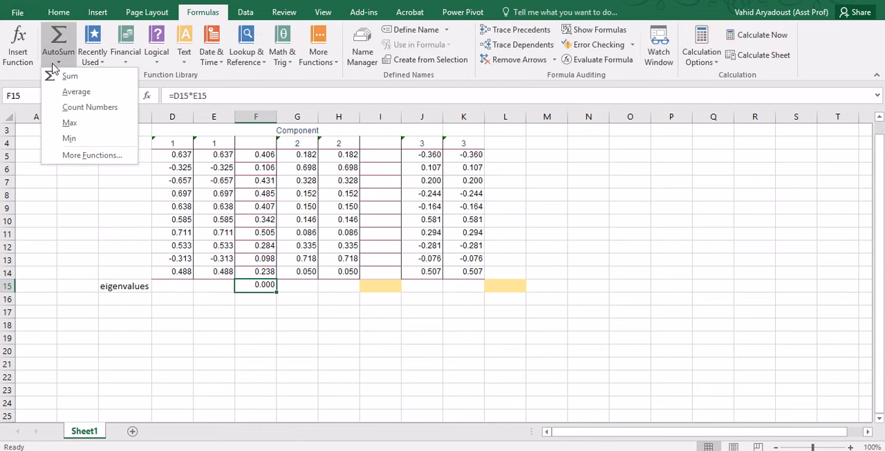
click(71, 76)
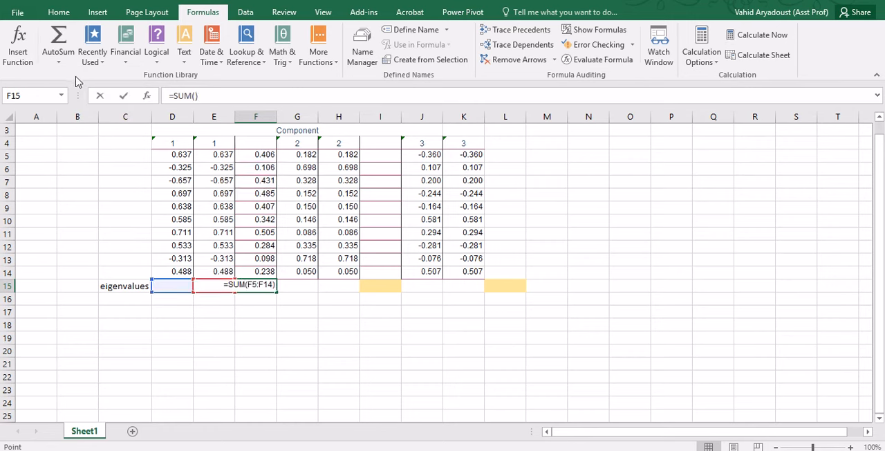
drag(256, 155, 256, 271)
key(Return)
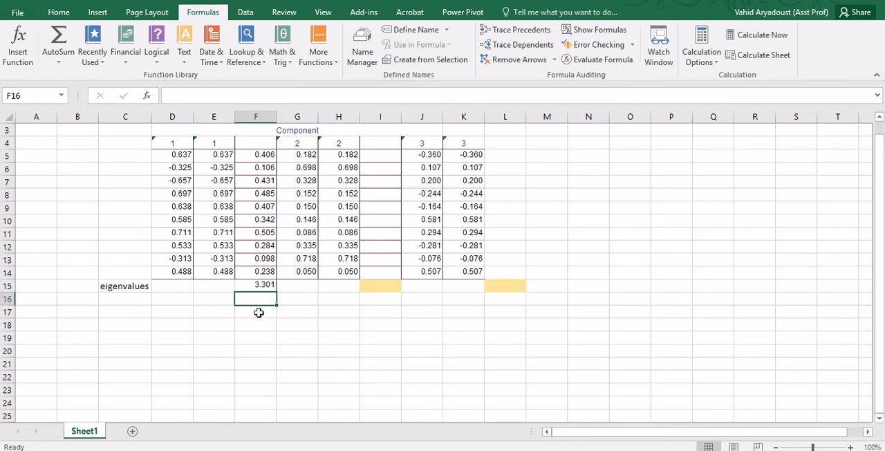
Switch to the SPSS output and compare component 1's initial eigenvalue in Total Variance Explained with the sum in F15
click(252, 285)
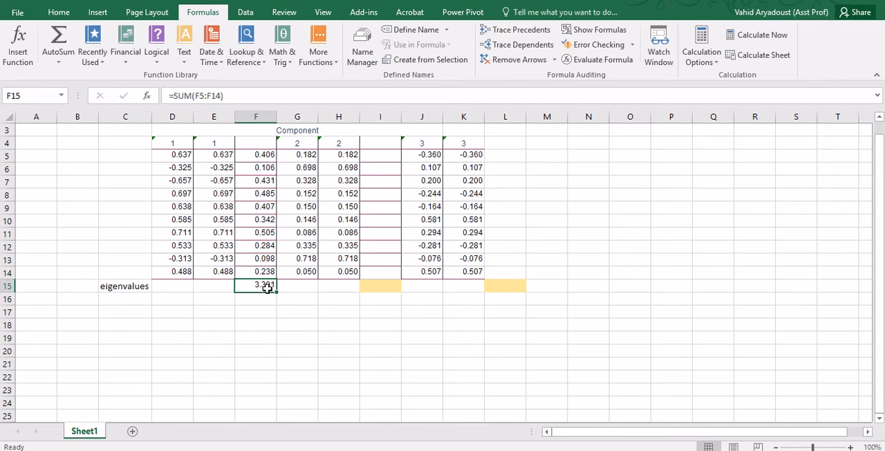
key(alt+Tab)
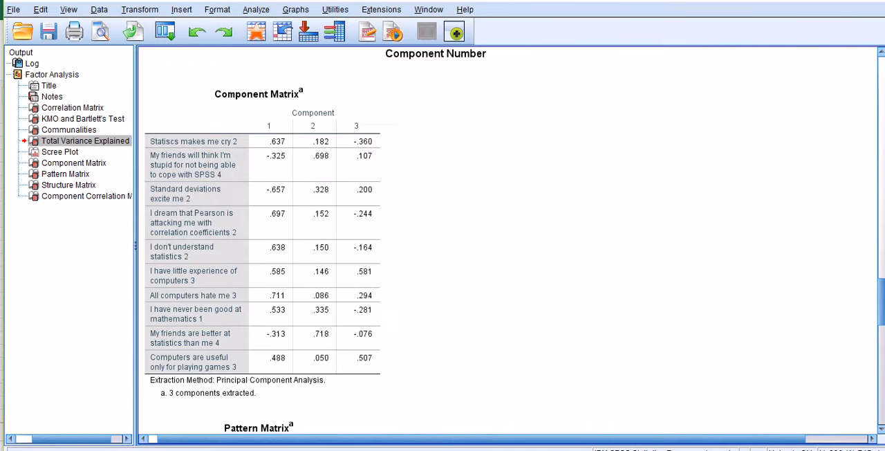
scroll(490, 253, up, 10)
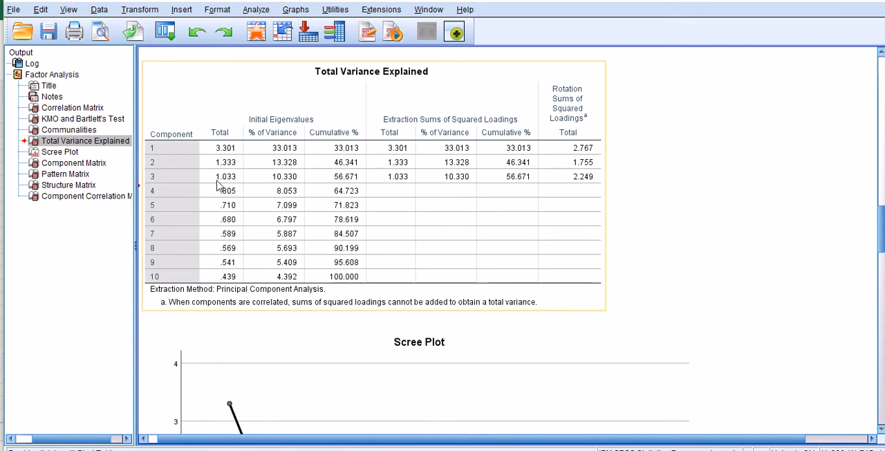
Return to the Excel worksheet, enter =+G5*H5 in I5 for component 2, and fill the formula down to I14
click(369, 450)
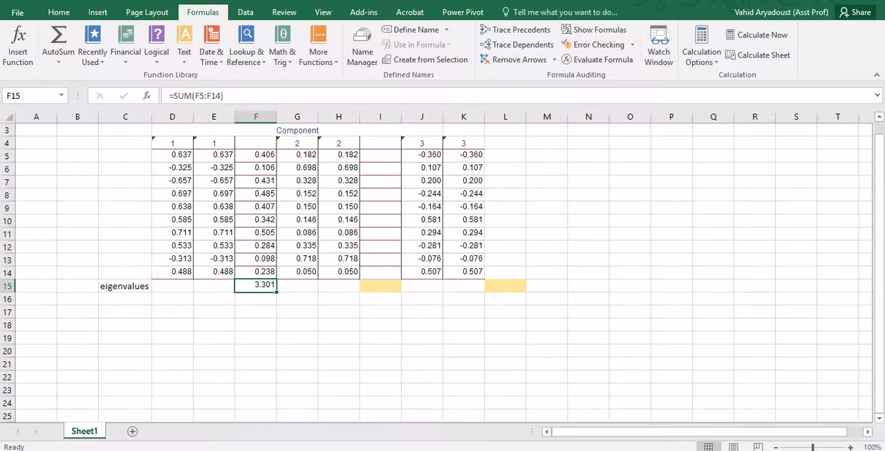
click(377, 154)
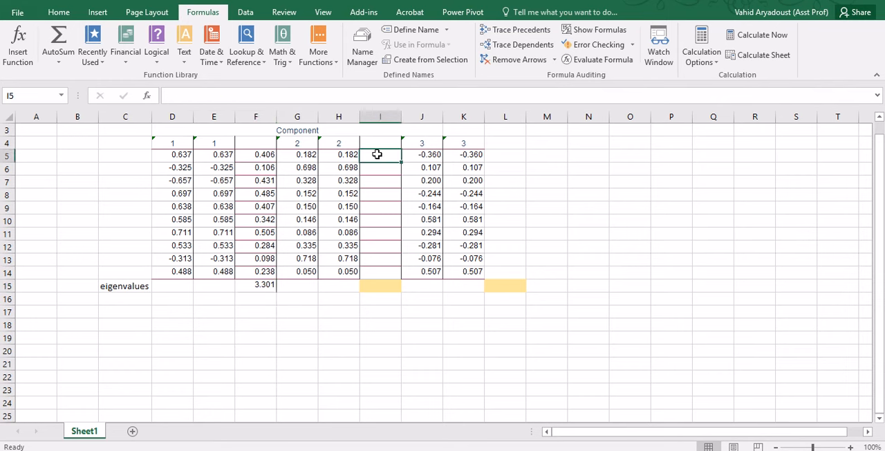
text(+)
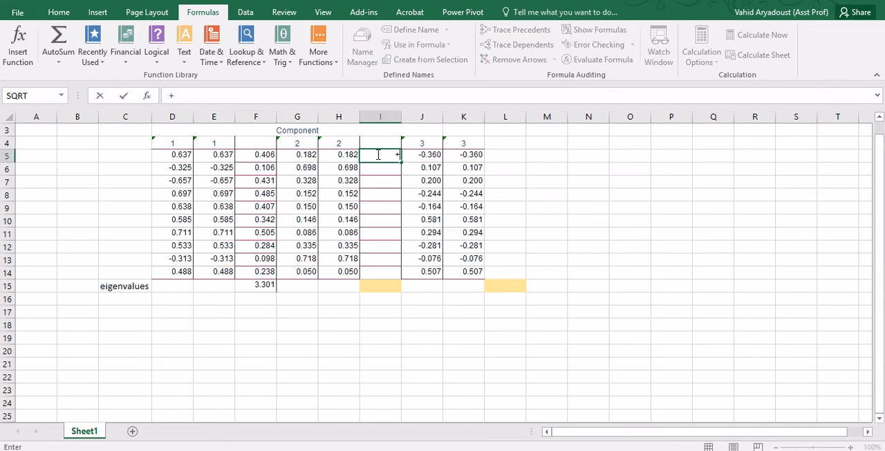
click(307, 157)
text(*)
click(339, 155)
key(Return)
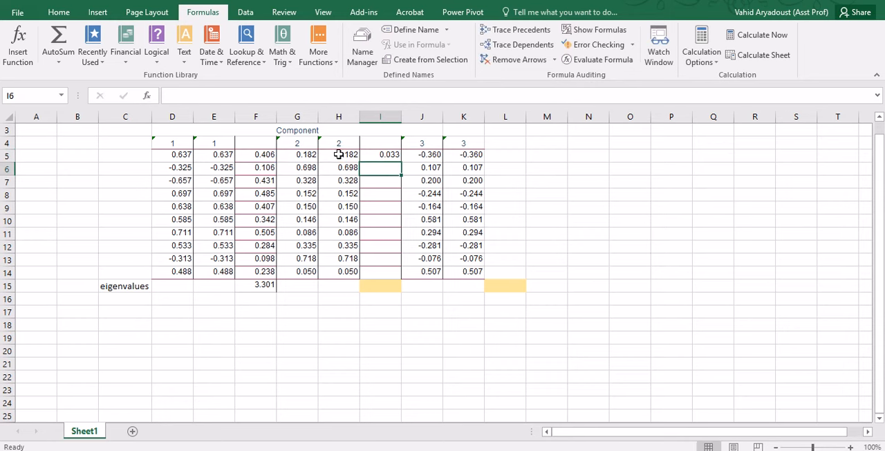
click(382, 155)
drag(401, 164, 401, 277)
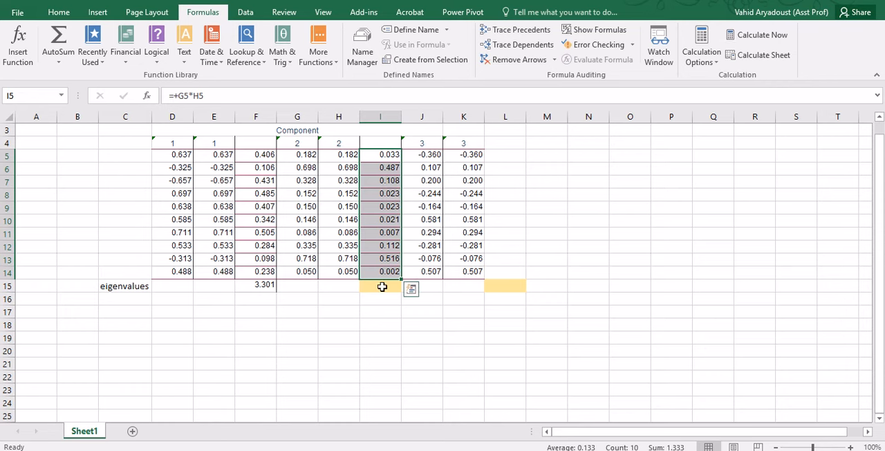
Calculate the component 2 eigenvalue in I15 as the sum of I5:I14
click(382, 286)
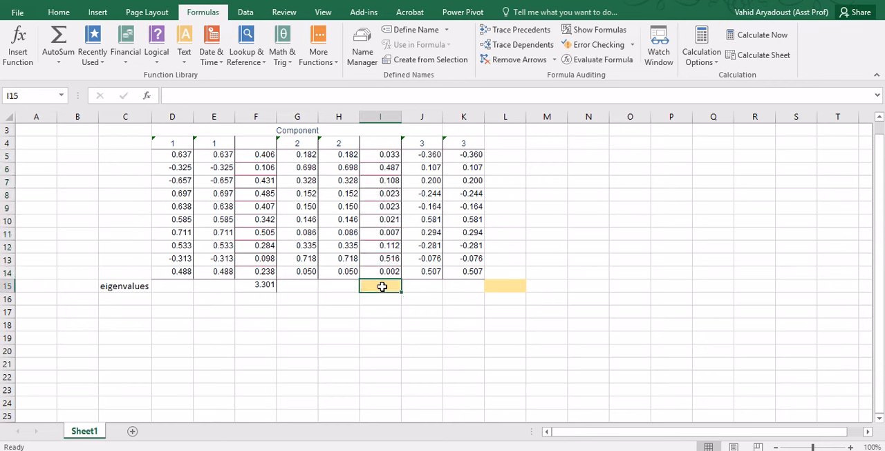
click(59, 64)
click(66, 77)
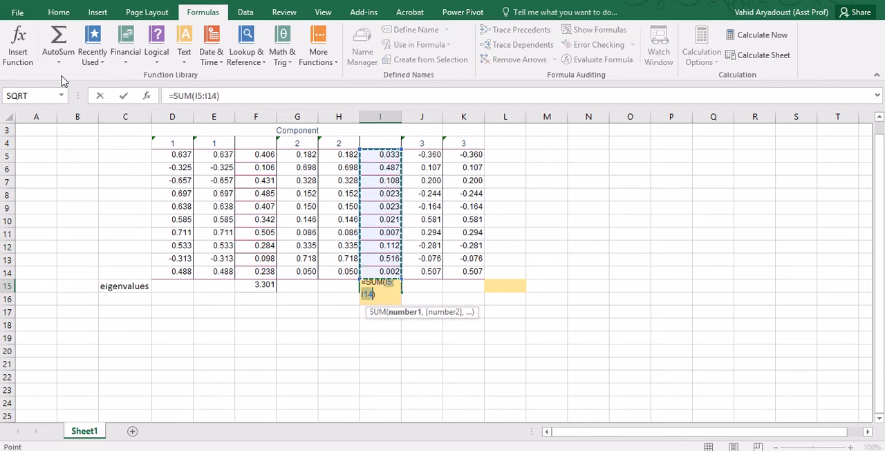
key(Return)
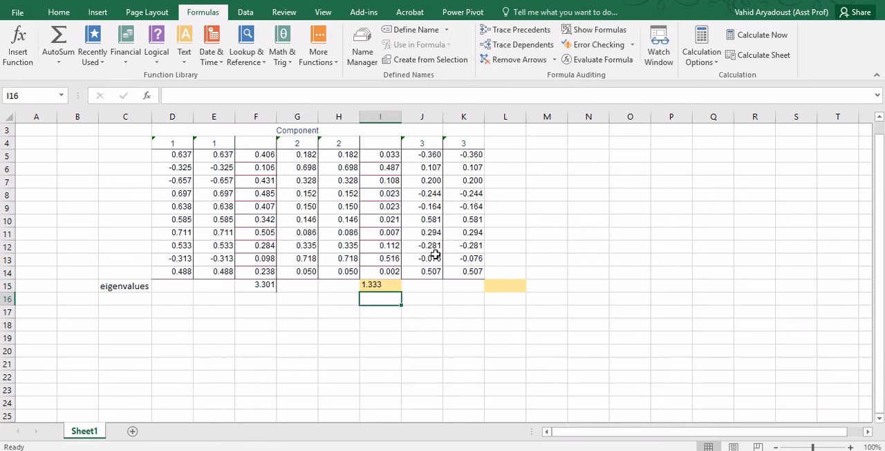
Enter =J5*K5 in L5 to square the first component 3 loading, and fill the formula down to L14
click(510, 155)
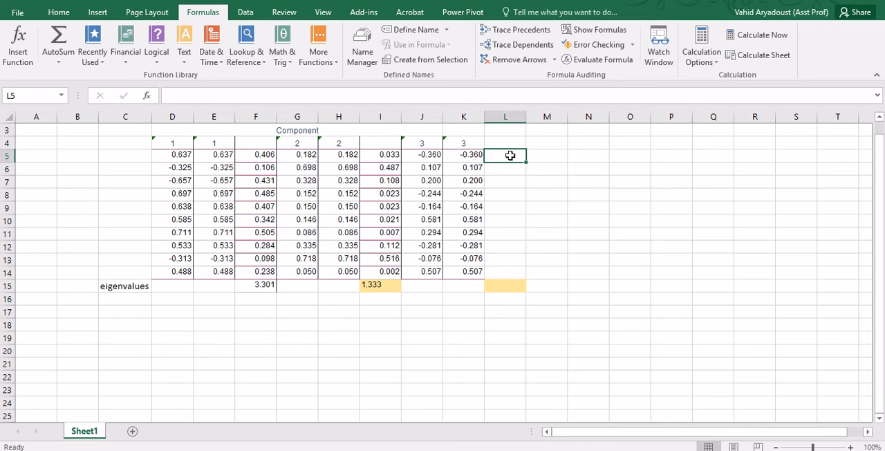
text(=)
key(BackSpace)
text(+)
key(BackSpace)
text(=)
click(426, 155)
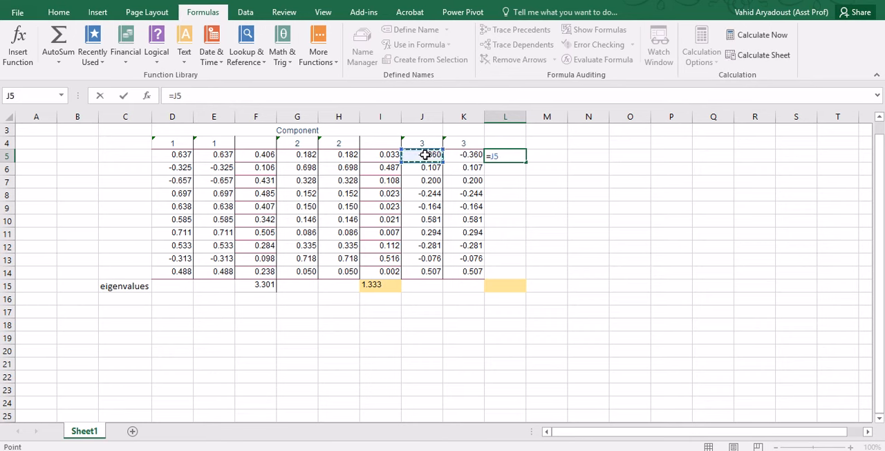
text(*)
click(452, 154)
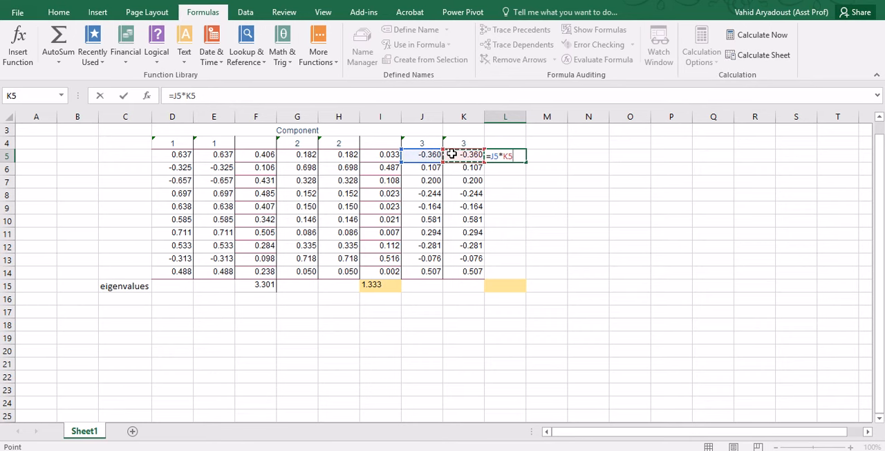
key(Return)
click(504, 153)
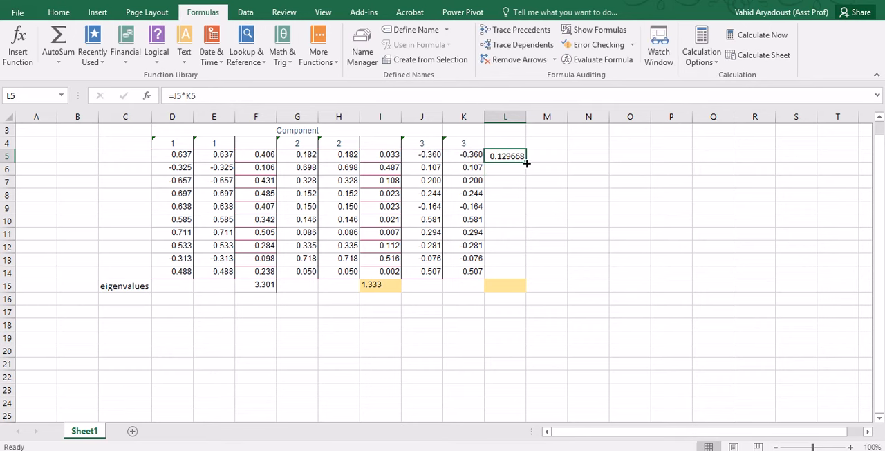
drag(527, 163, 529, 278)
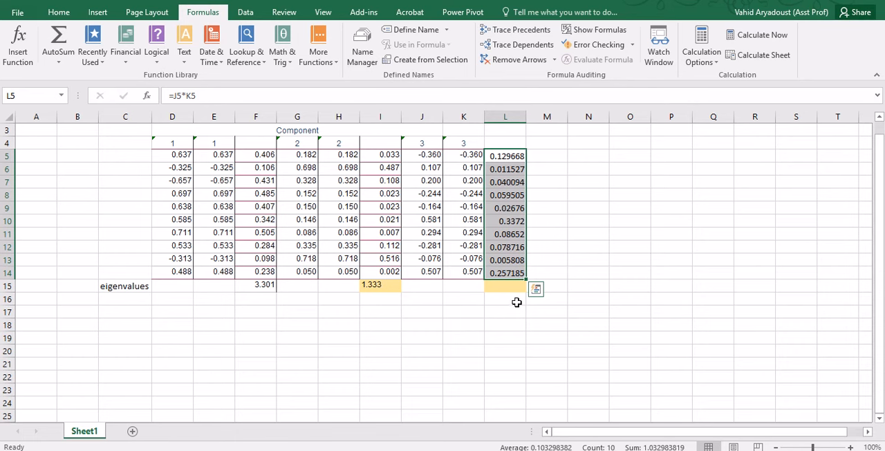
Calculate the component 3 eigenvalue in L15 as the sum of L5:L14
click(511, 286)
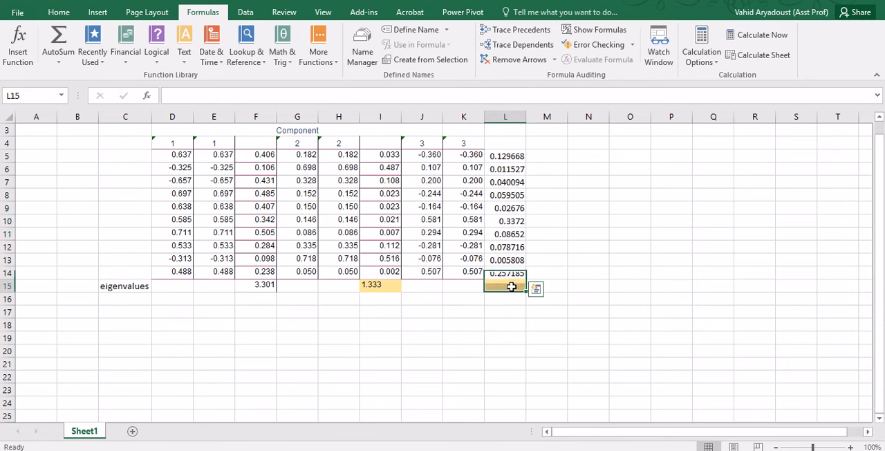
click(67, 65)
click(59, 74)
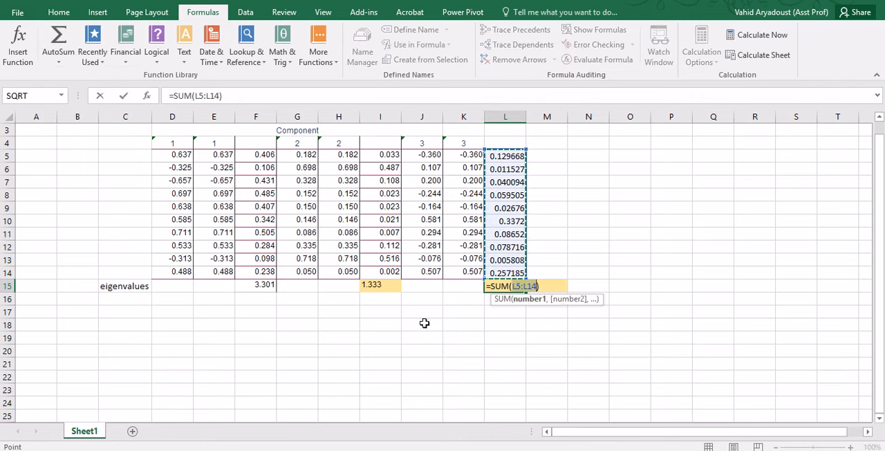
key(Return)
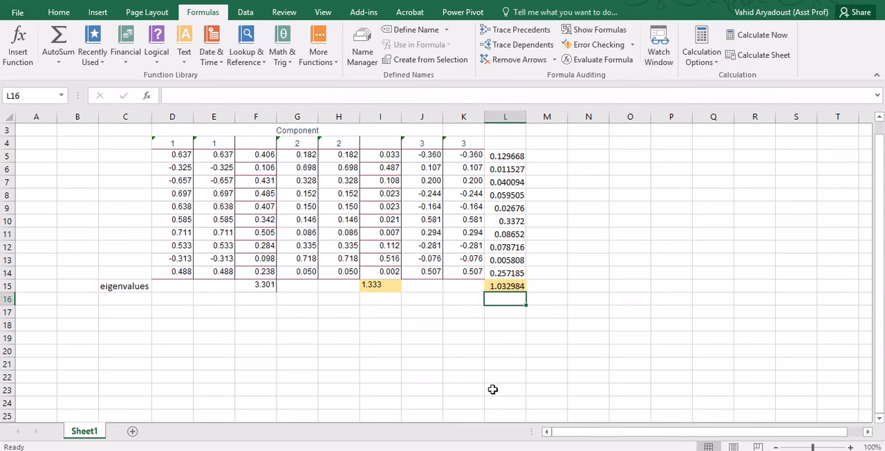
Switch to the SPSS output and check component 3's initial eigenvalue at full precision in the Total Variance Explained table
key(alt+Tab)
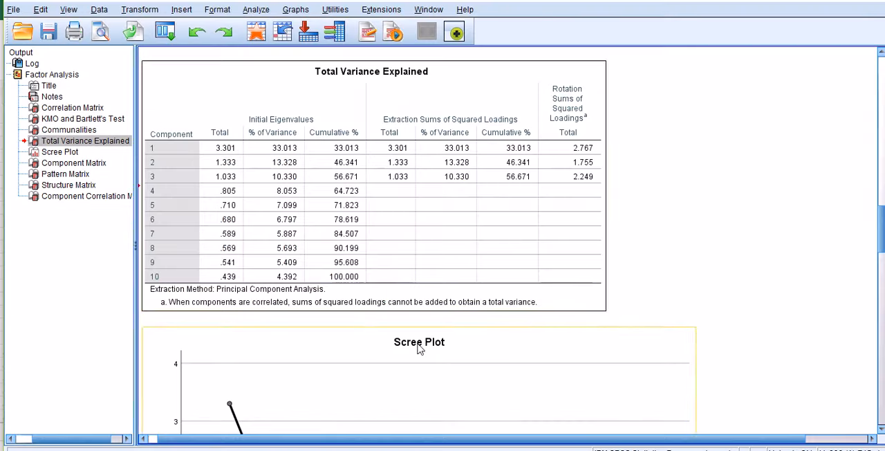
double_click(230, 178)
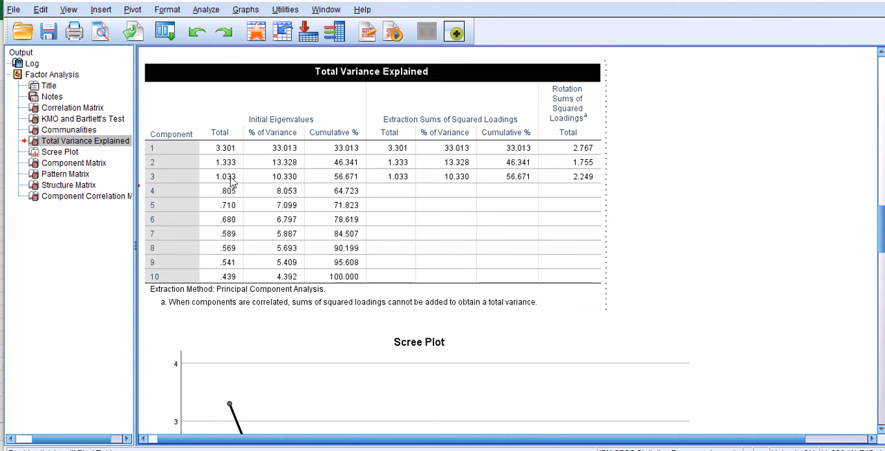
double_click(230, 178)
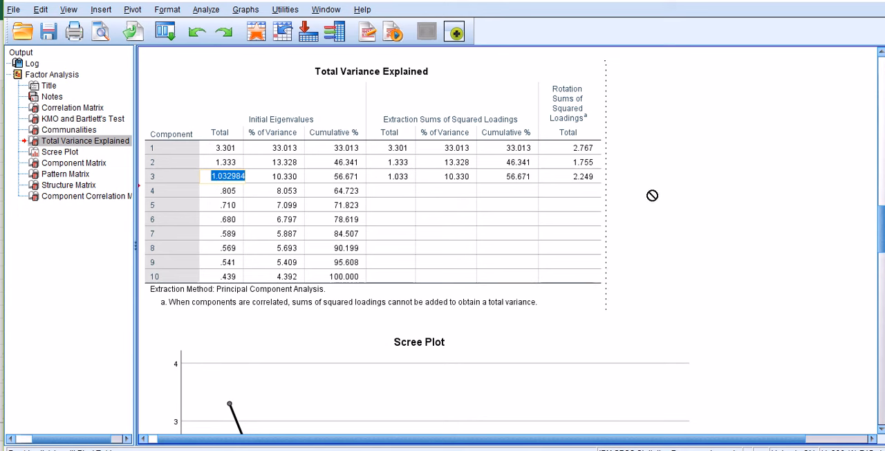
click(611, 192)
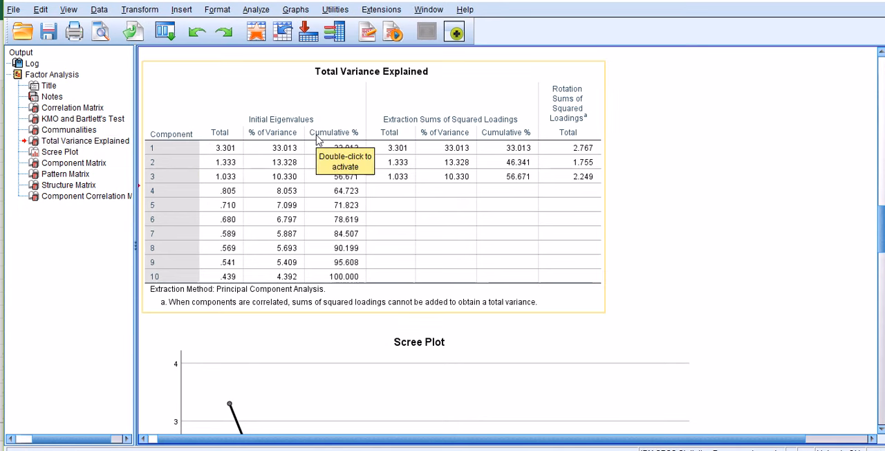
Examine the variance percentages and cumulative percentages of the three extracted components under Extraction Sums of Squared Loadings
click(444, 210)
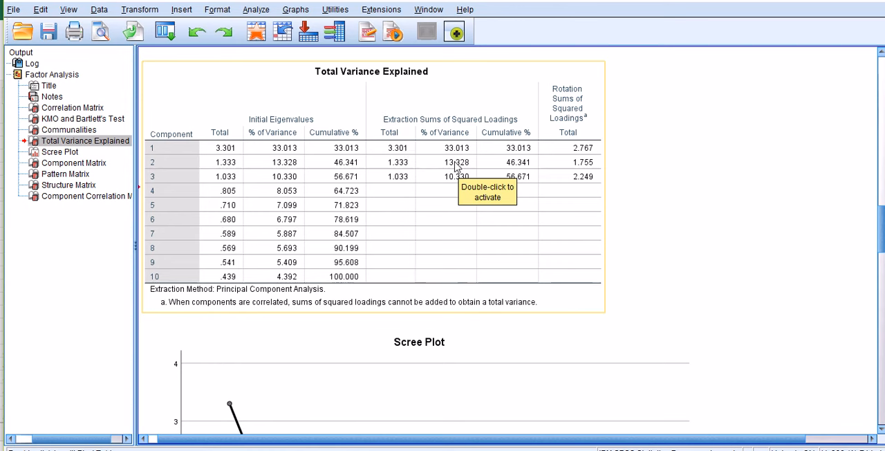
drag(513, 222, 468, 219)
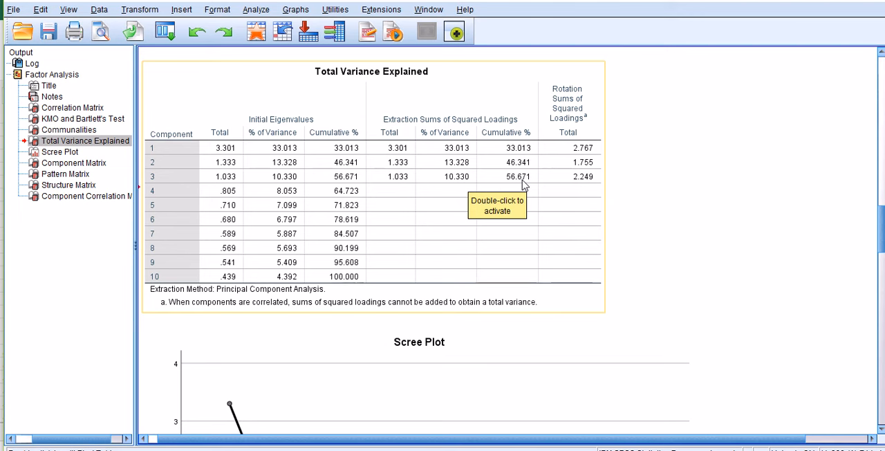
drag(542, 181, 690, 214)
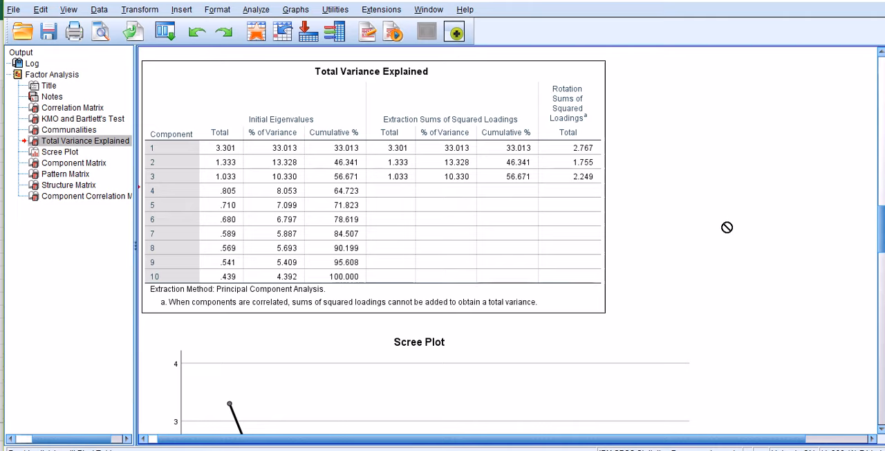
Examine the Scree Plot's eigenvalues across the ten components and compare them with the Total Variance Explained table
scroll(727, 226, down, 3)
scroll(726, 227, down, 1)
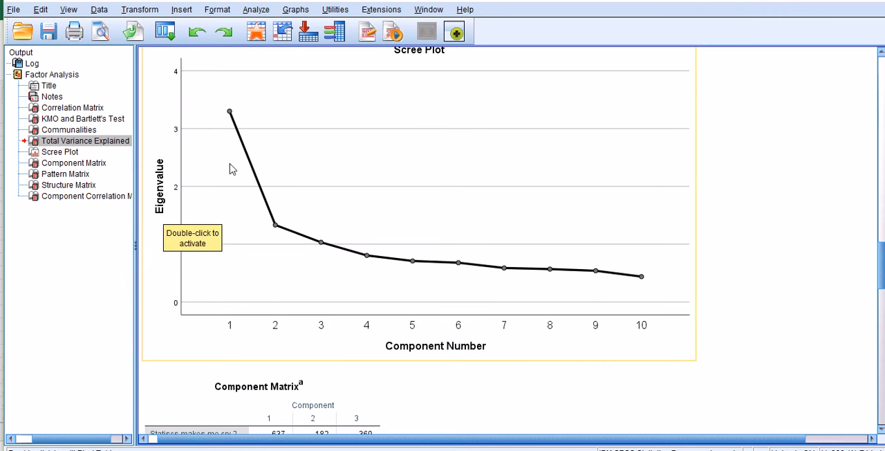
click(230, 115)
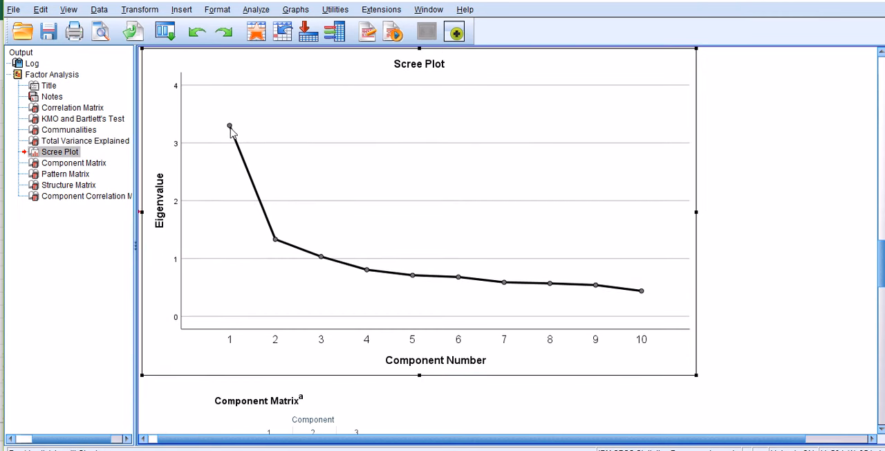
double_click(230, 130)
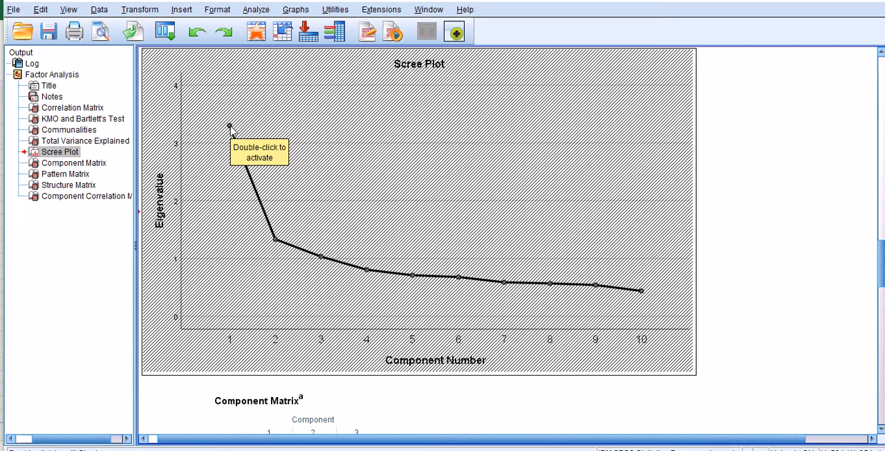
click(784, 185)
scroll(784, 186, up, 6)
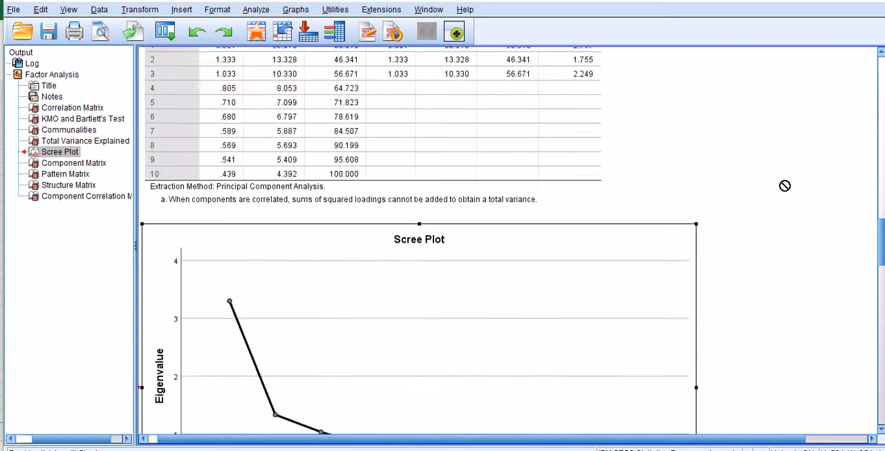
scroll(784, 186, down, 3)
scroll(783, 186, down, 5)
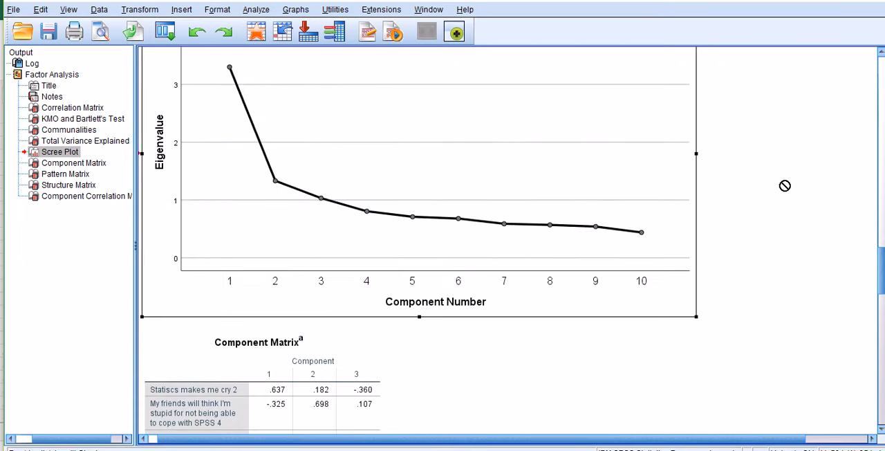
click(354, 174)
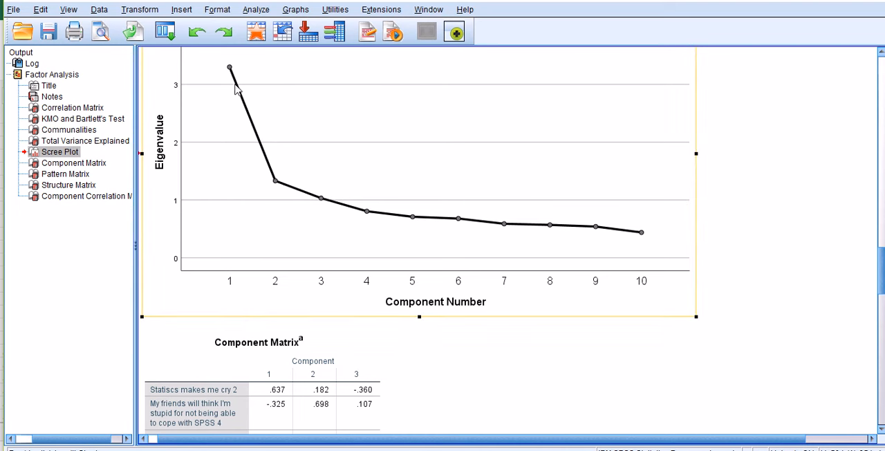
Annotate the Scree Plot with a horizontal line at eigenvalue 1 and short marks at components 1 to 3, then clear the annotations
click(760, 449)
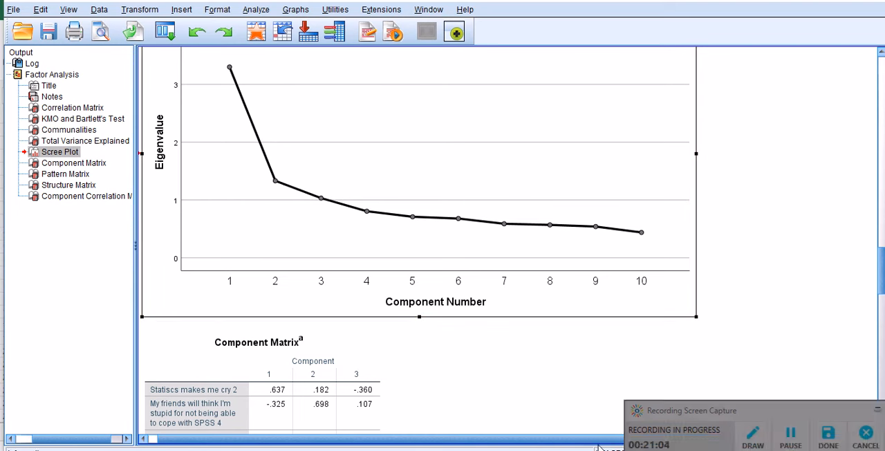
click(752, 436)
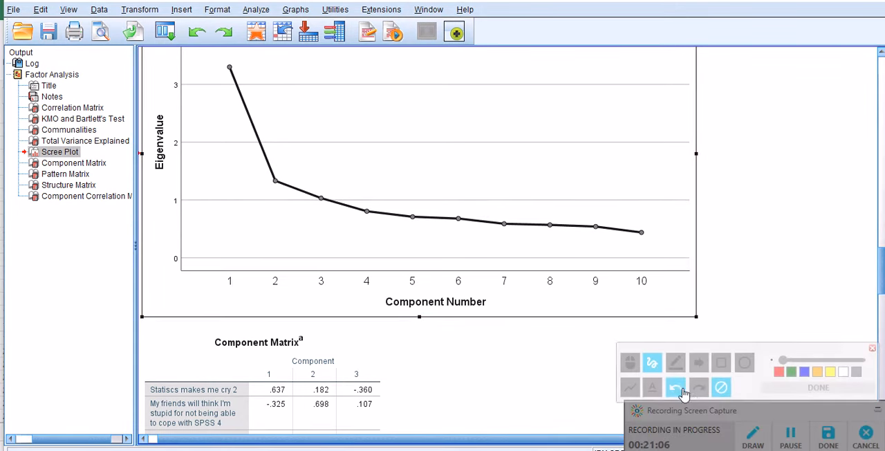
click(634, 387)
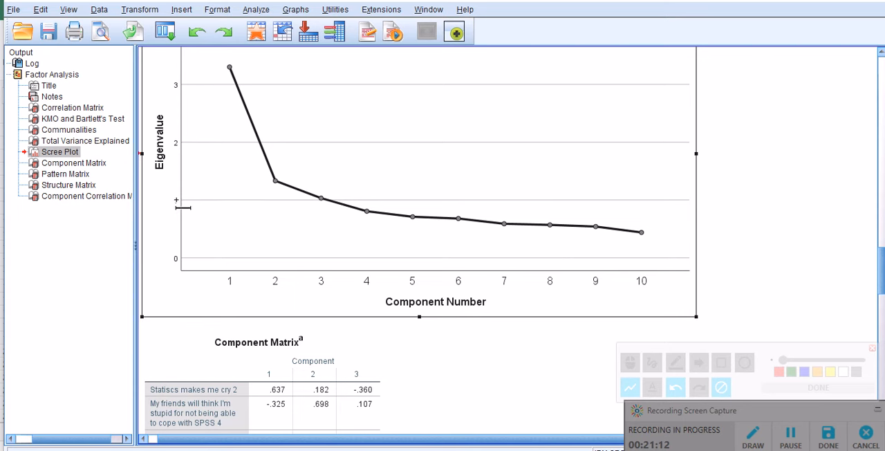
drag(176, 200, 396, 202)
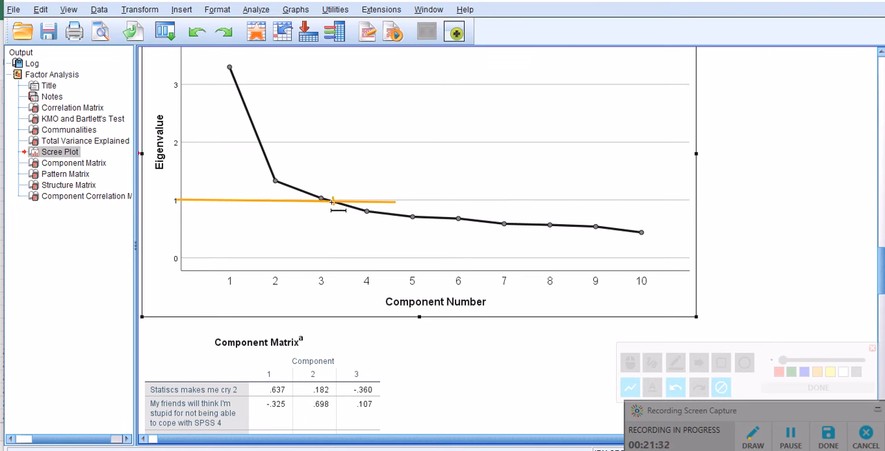
drag(320, 188, 320, 194)
drag(282, 174, 280, 179)
drag(236, 63, 236, 75)
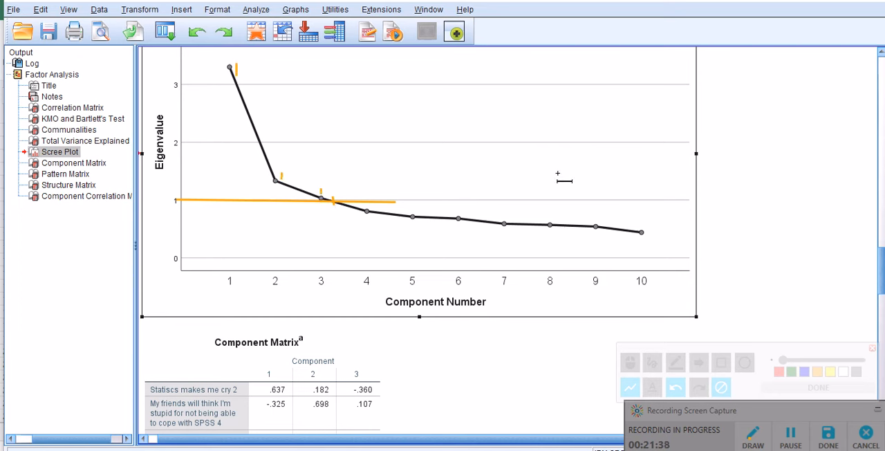
click(721, 387)
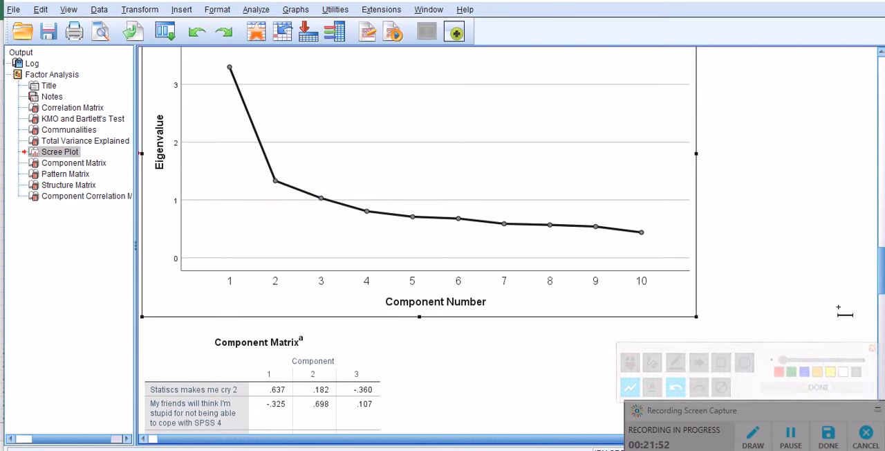
click(874, 350)
Review the unrotated Component Matrix and examine the items' loadings on the three components in the Pattern Matrix
scroll(687, 194, down, 5)
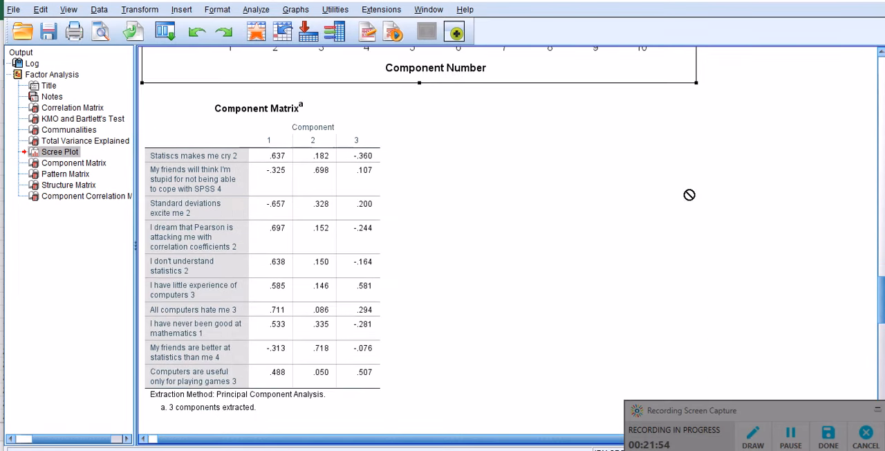
click(271, 133)
scroll(475, 208, down, 5)
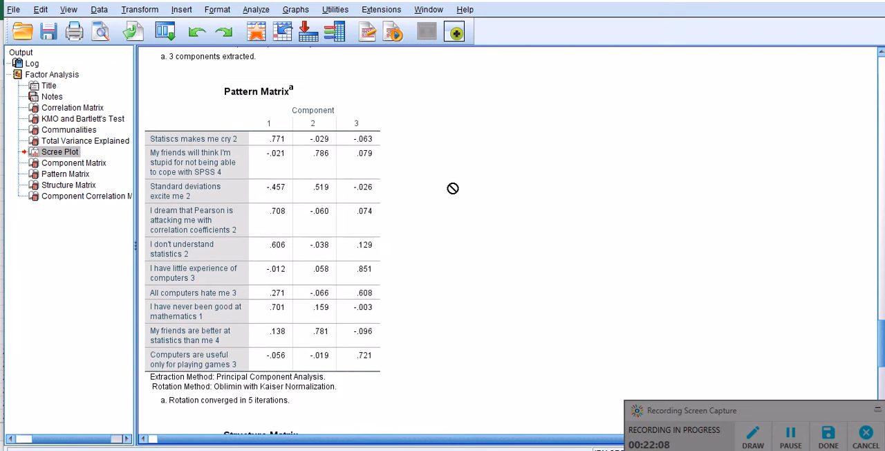
scroll(461, 174, down, 4)
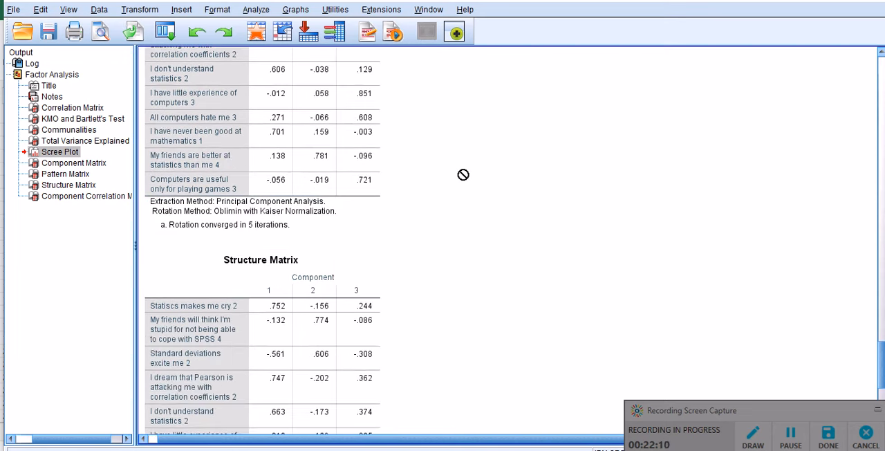
scroll(301, 265, up, 3)
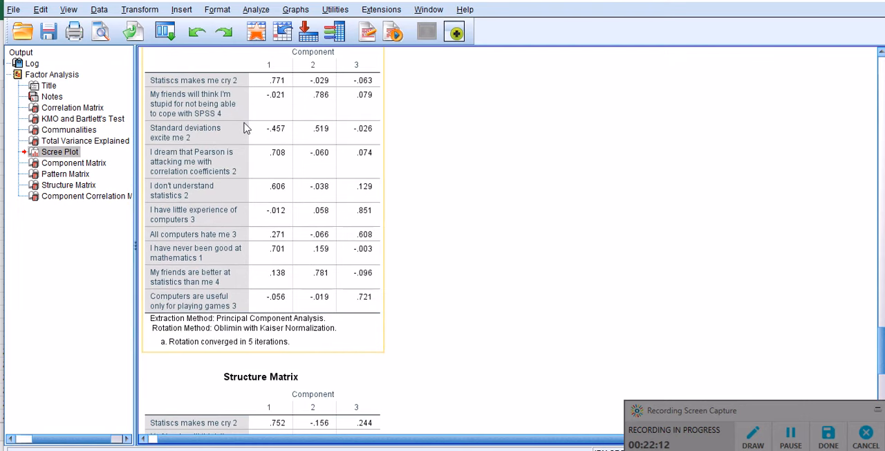
scroll(375, 165, up, 2)
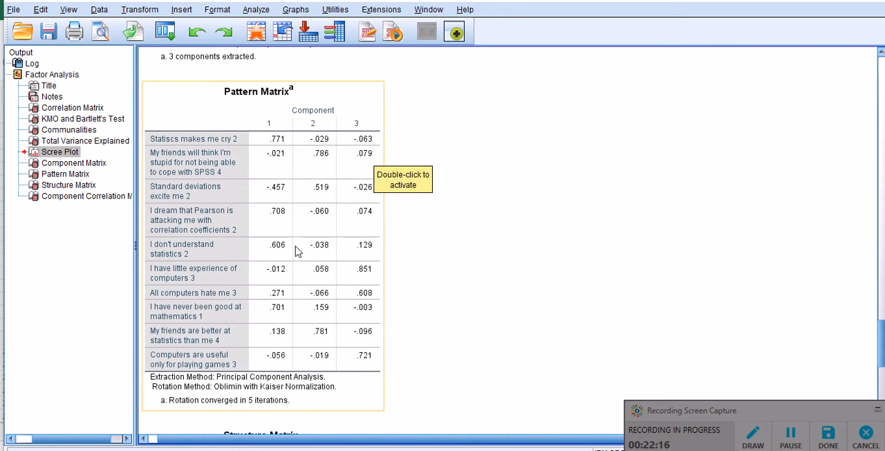
click(362, 107)
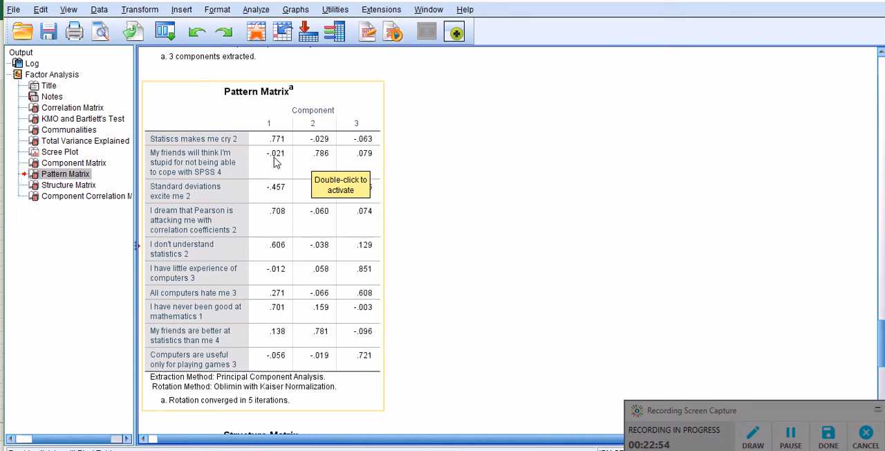
double_click(371, 156)
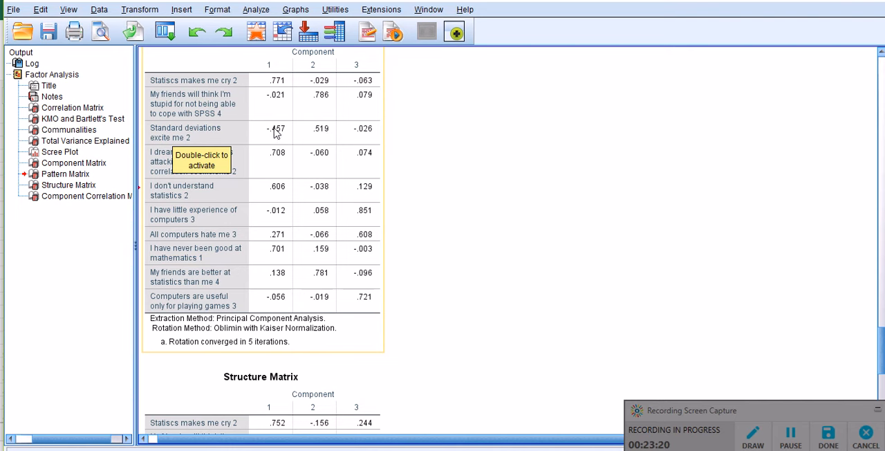
click(377, 108)
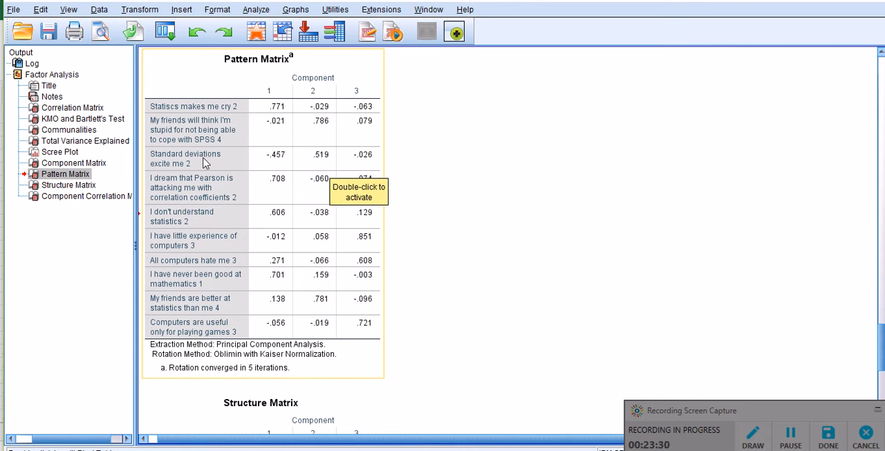
drag(204, 162, 482, 197)
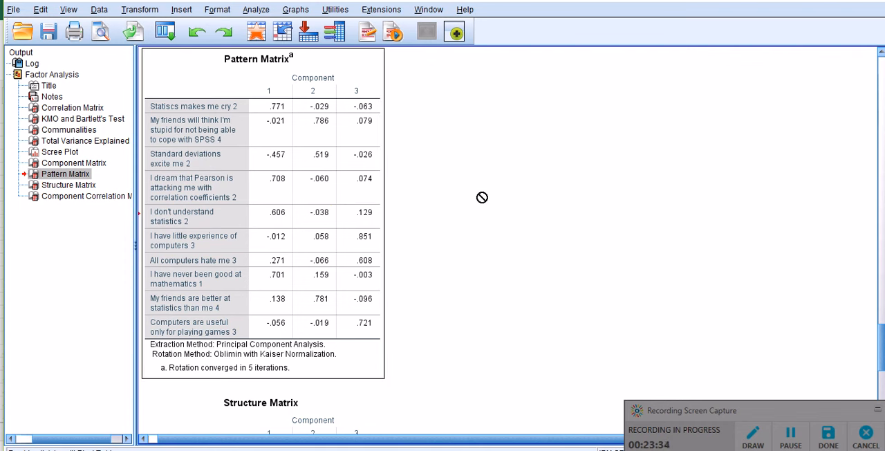
drag(482, 197, 424, 195)
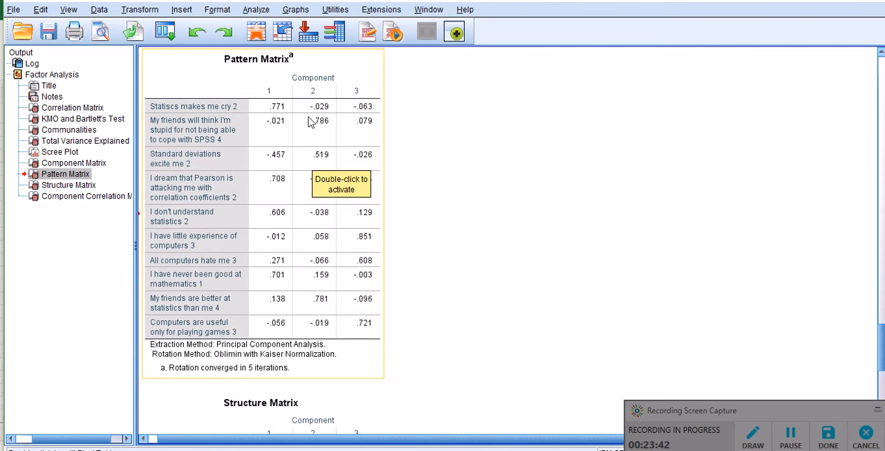
Activate the Pattern Matrix table and inspect the component 1 loading of "Statiscs makes me cry 2" alongside the other items
double_click(382, 200)
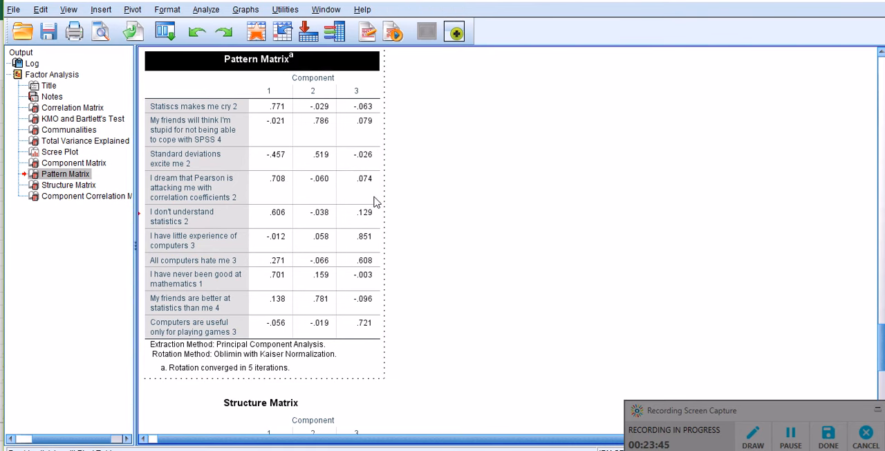
click(277, 109)
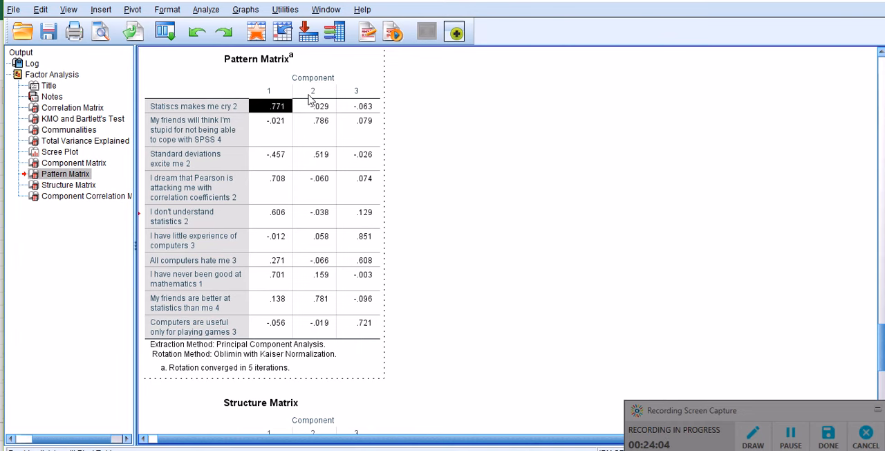
scroll(358, 237, down, 3)
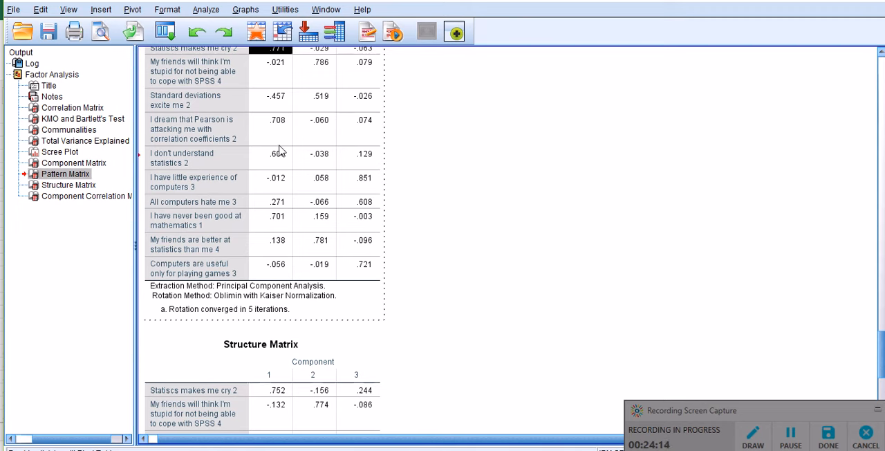
scroll(279, 151, up, 2)
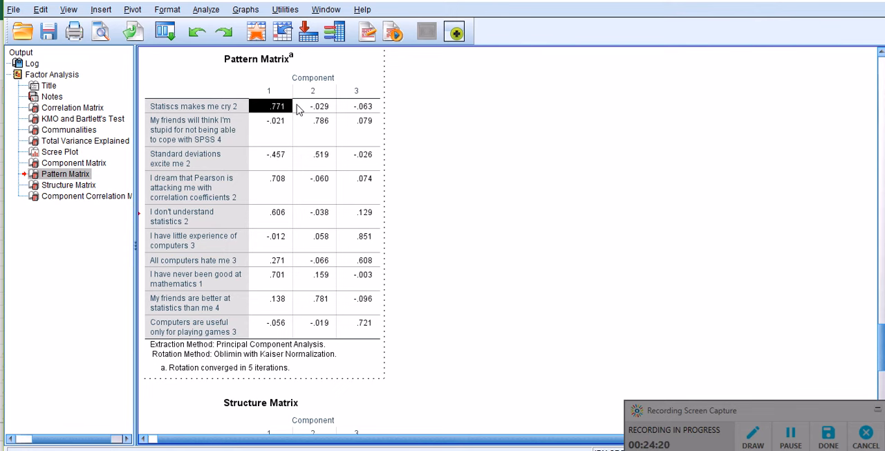
Examine the Structure Matrix loadings and the correlations between components in the Component Correlation Matrix
scroll(450, 170, down, 10)
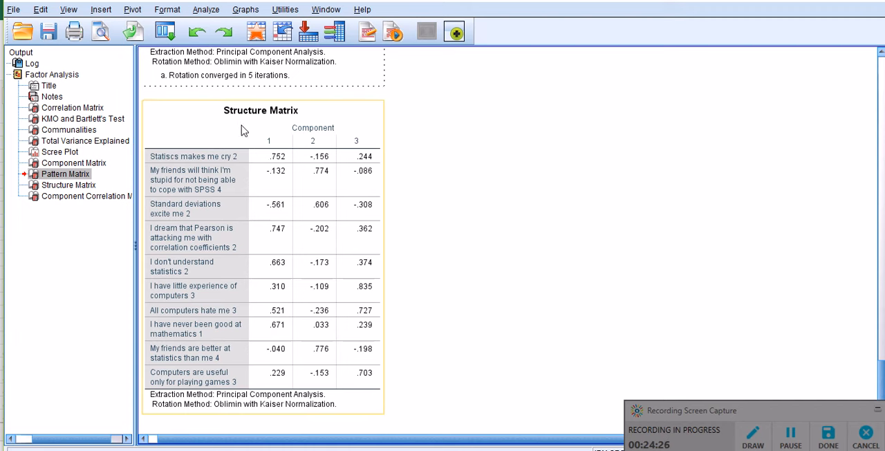
scroll(243, 132, down, 2)
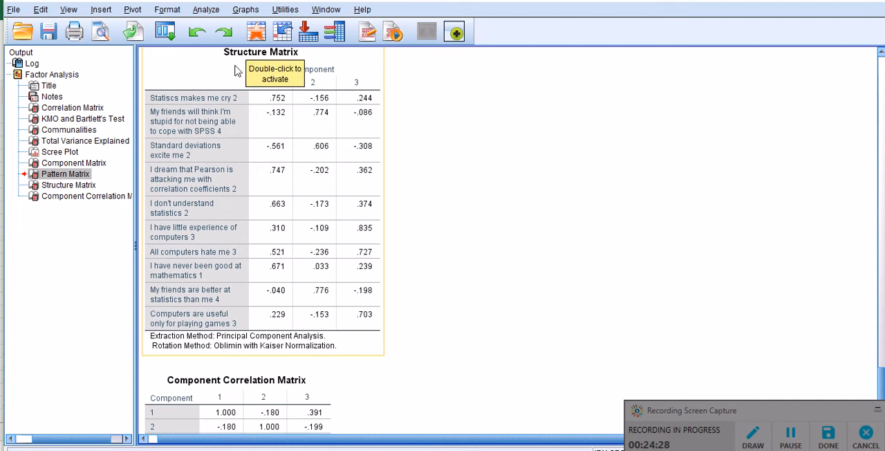
scroll(417, 161, down, 3)
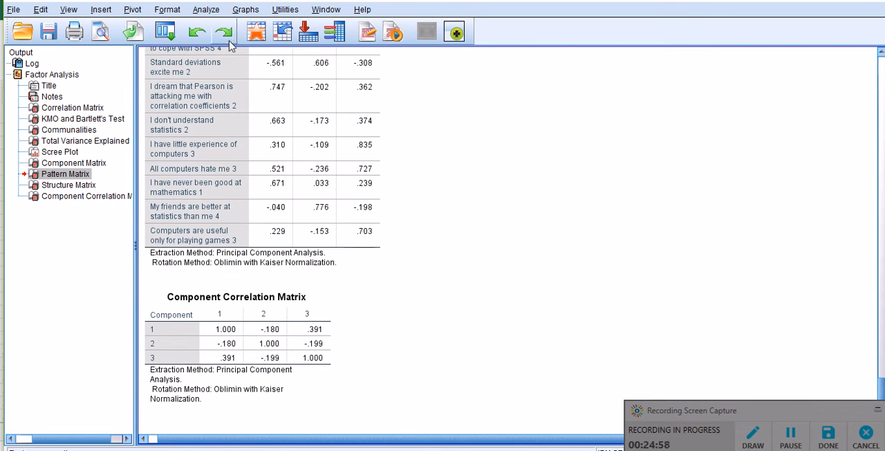
Reopen the Factor Analysis setup and exclude the correlation coefficients and significance levels from its descriptives
click(206, 10)
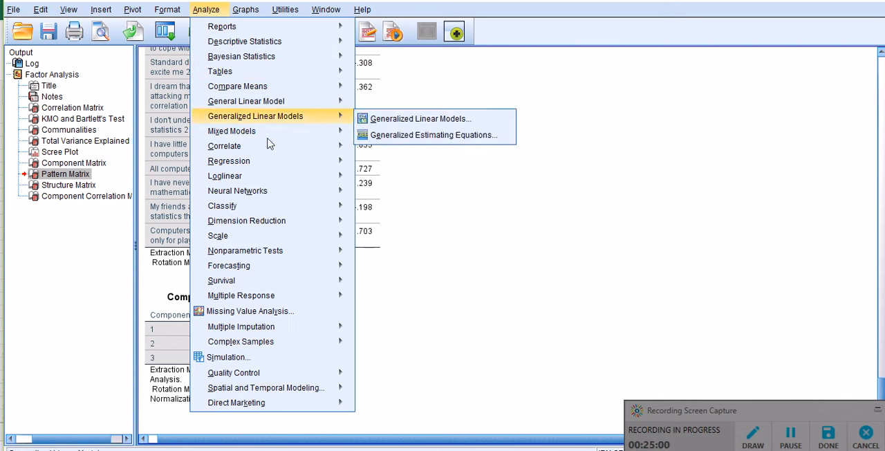
mouse_move(325, 220)
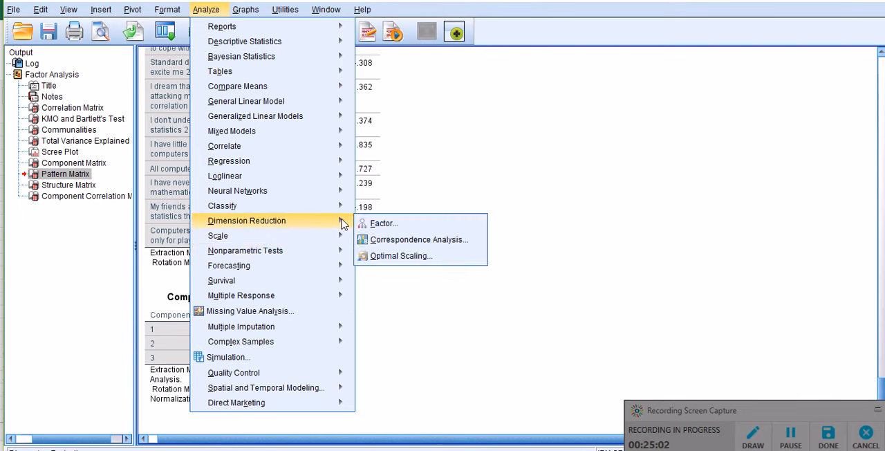
click(373, 221)
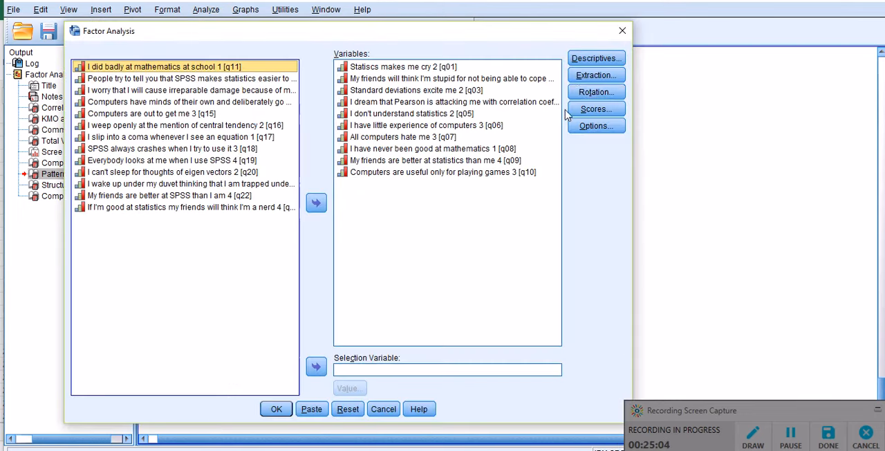
click(589, 60)
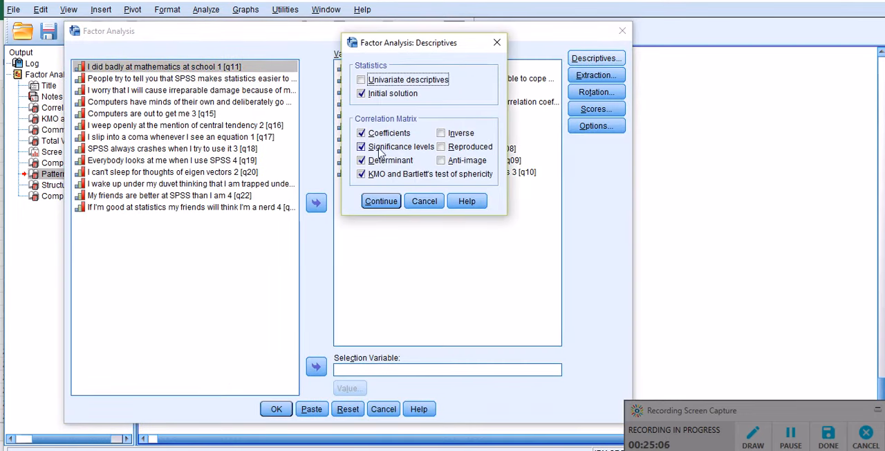
click(361, 146)
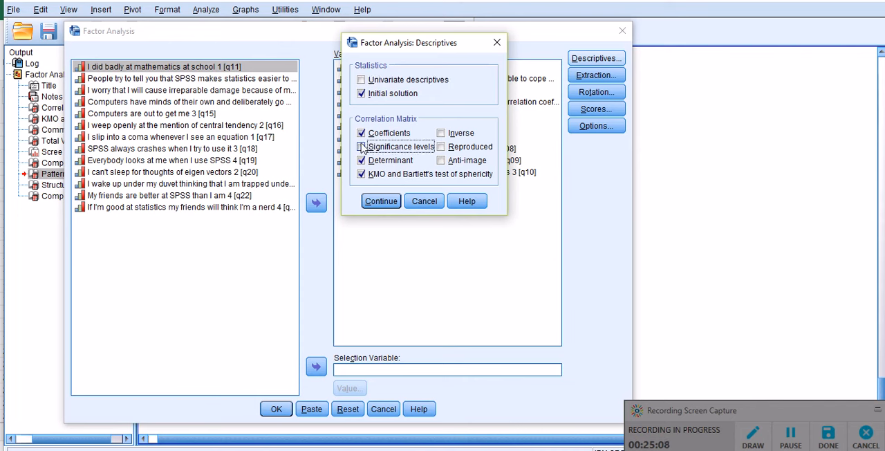
click(361, 133)
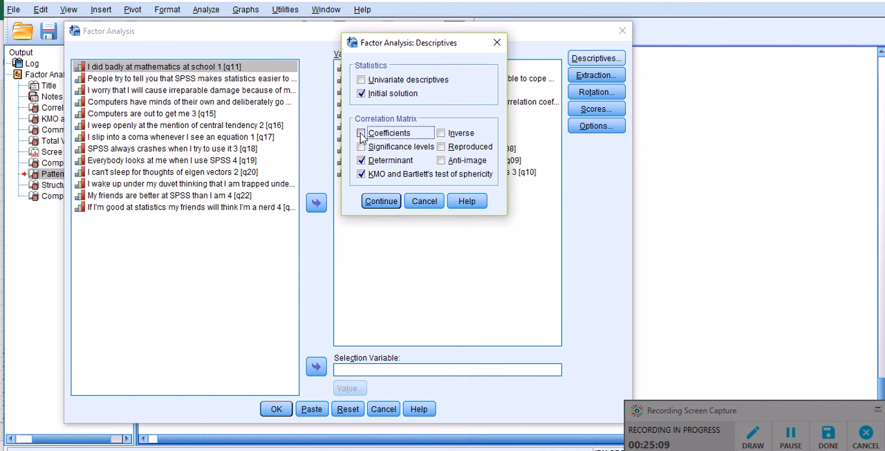
click(381, 200)
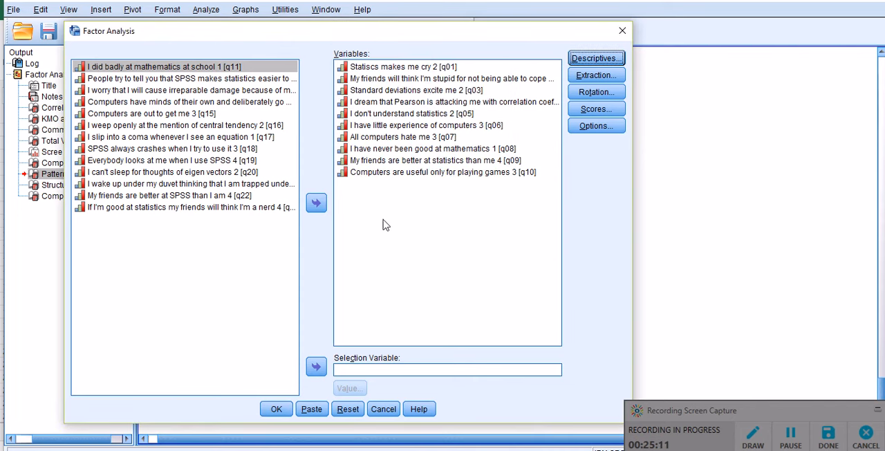
Set the extraction method to Principal axis factoring and keep Direct Oblimin as the rotation method
click(595, 74)
click(349, 70)
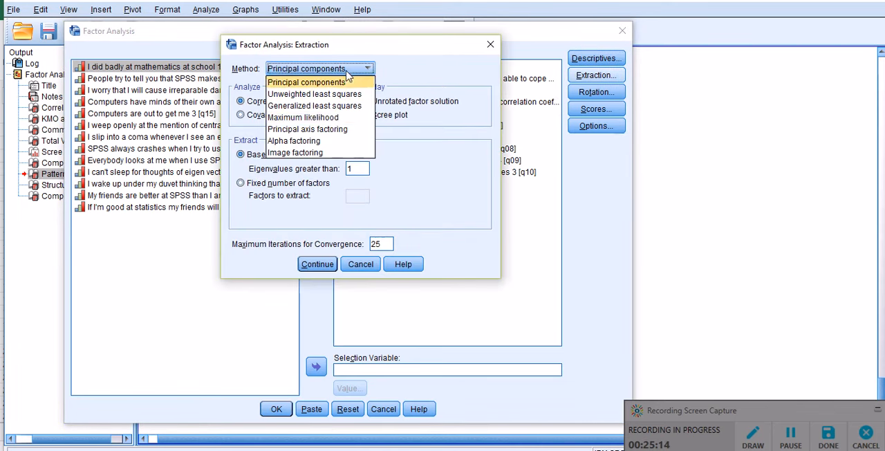
click(322, 129)
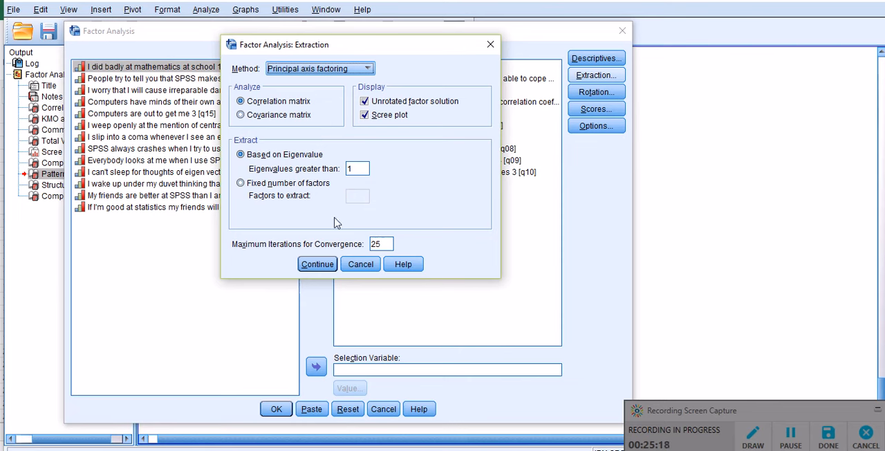
click(318, 264)
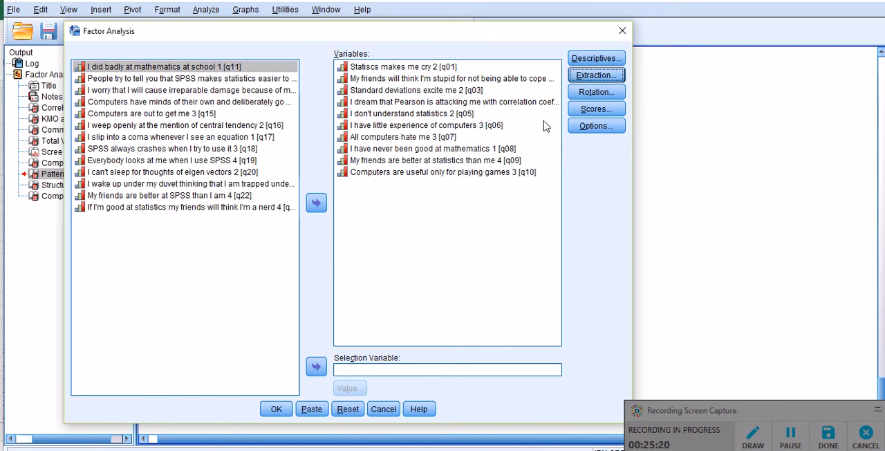
click(594, 92)
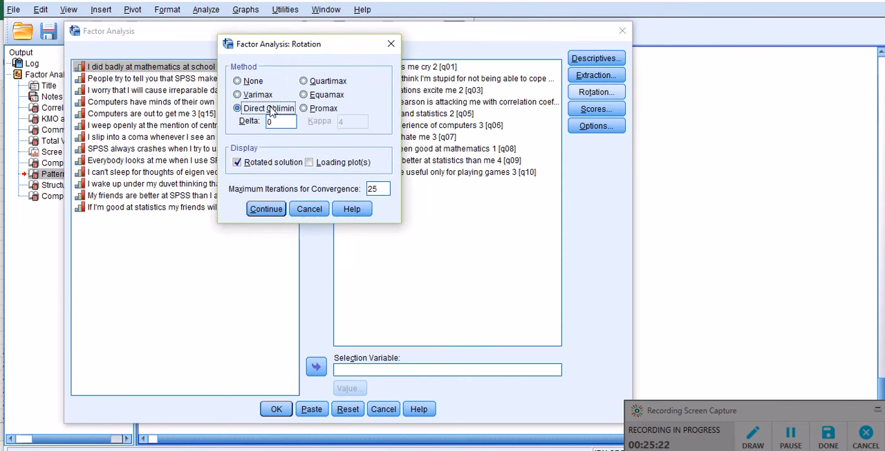
click(266, 209)
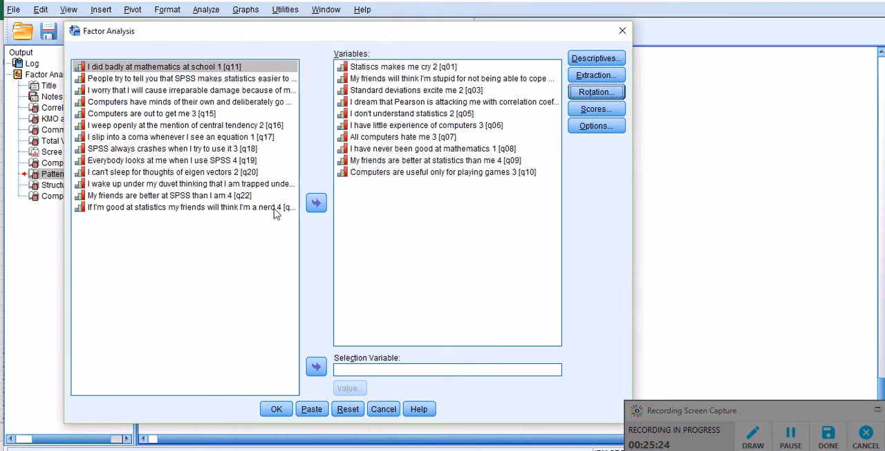
Sort the coefficients by size, suppress those with absolute values below .30, and run the factor analysis
click(597, 126)
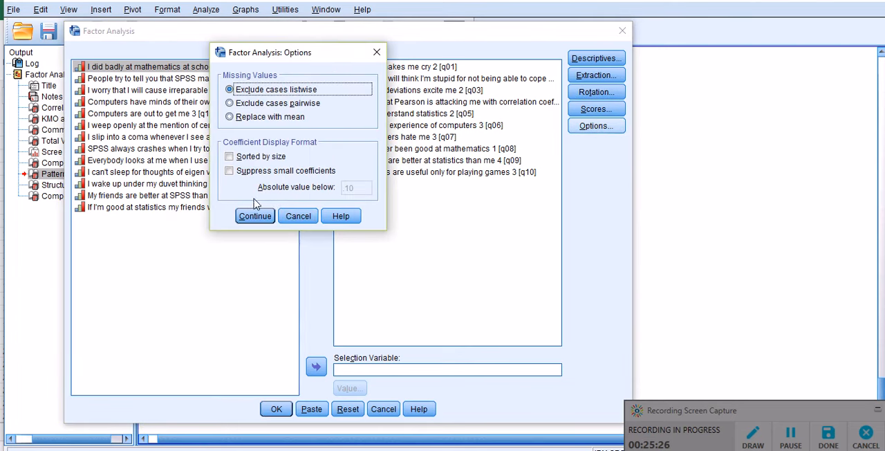
click(228, 158)
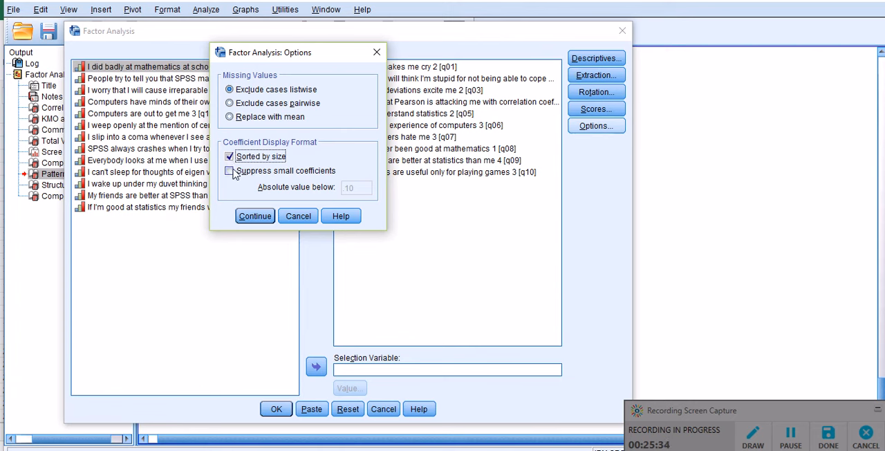
click(229, 170)
click(360, 189)
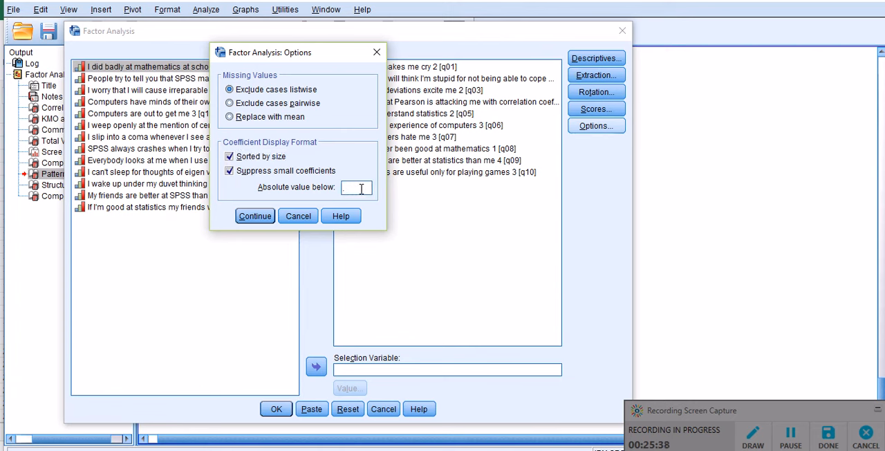
text(.30)
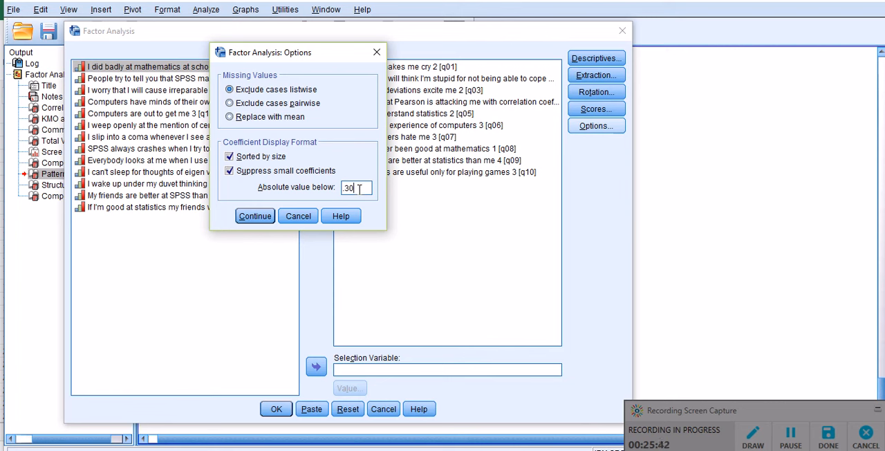
click(255, 217)
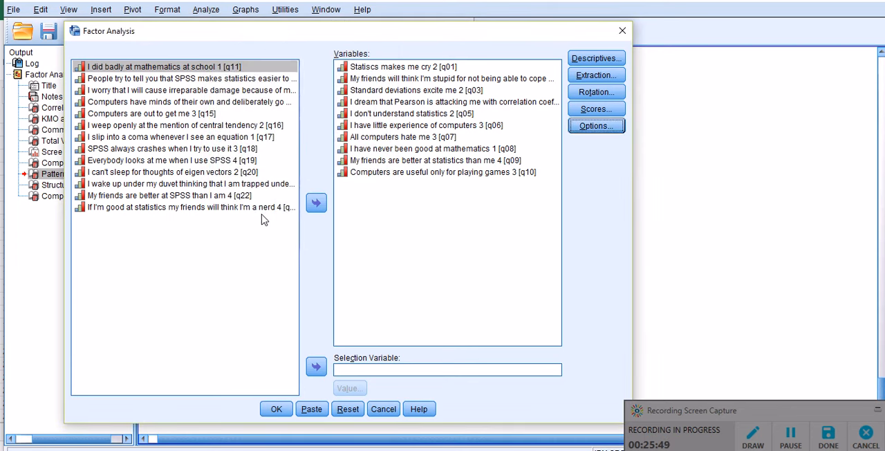
click(277, 409)
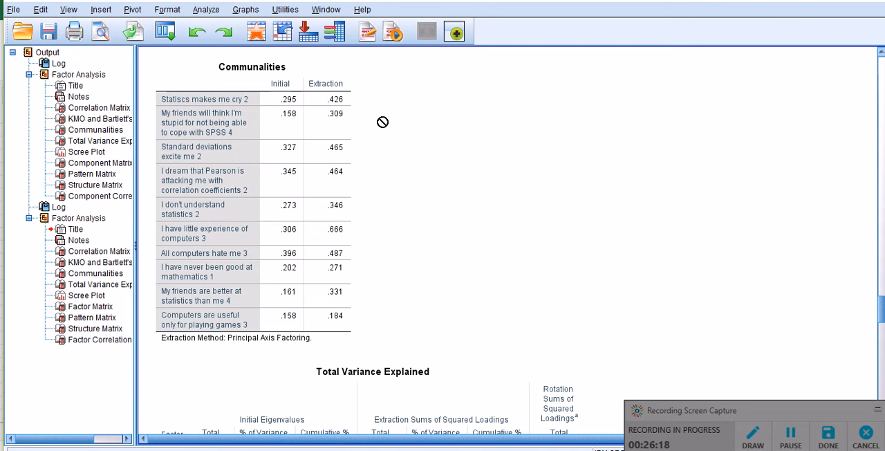
Inspect the new Communalities table, highlighting the extraction values of "Computers are useful only for playing games 3" and "I have never been good at mathematics 1"
click(302, 114)
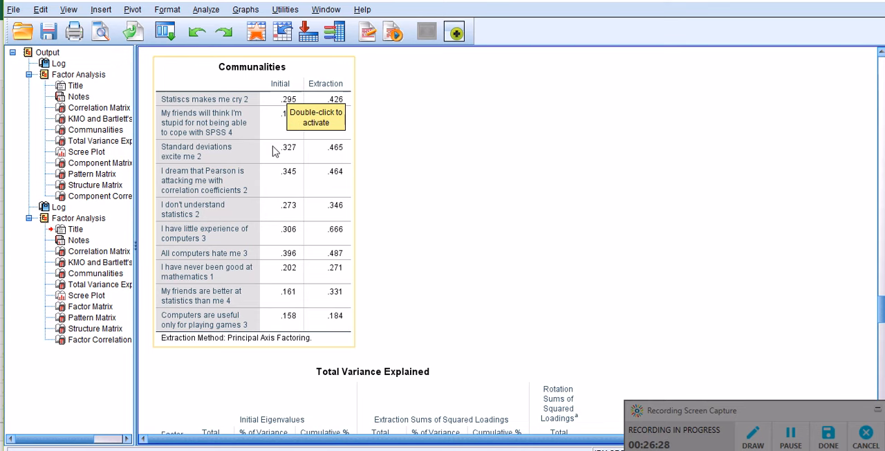
click(279, 206)
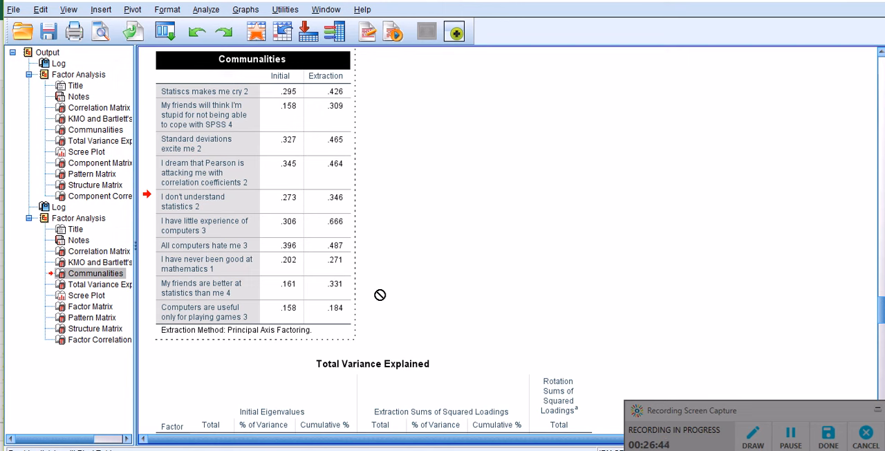
click(333, 312)
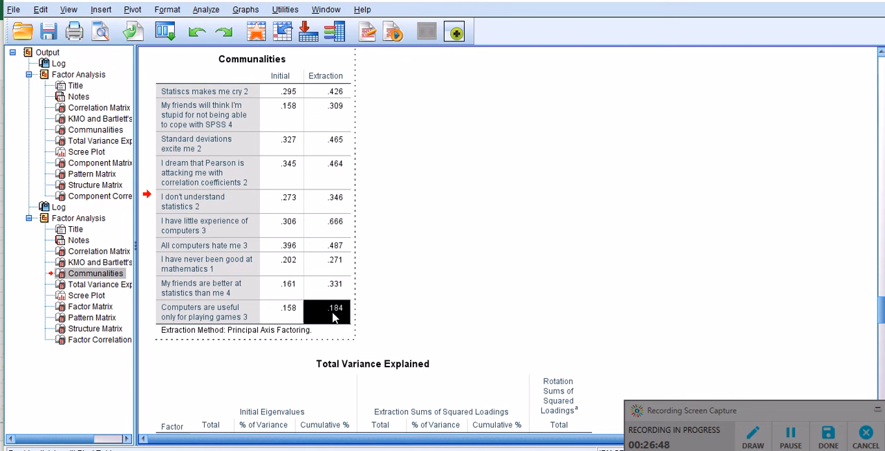
click(336, 268)
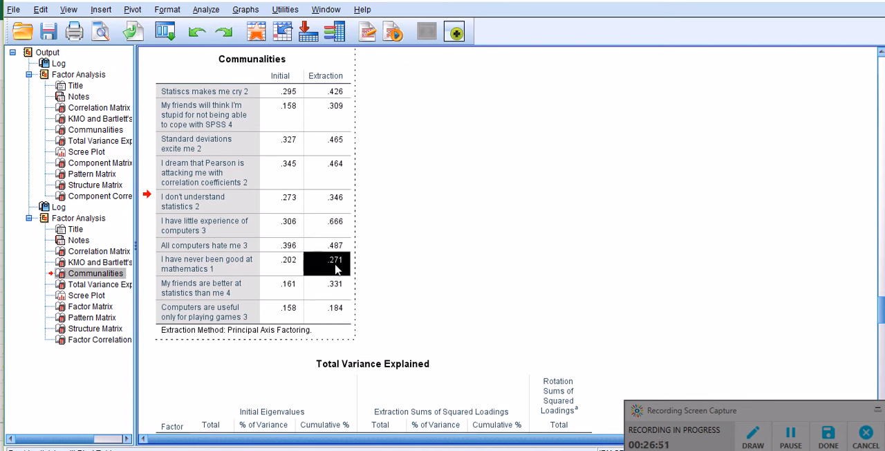
click(397, 271)
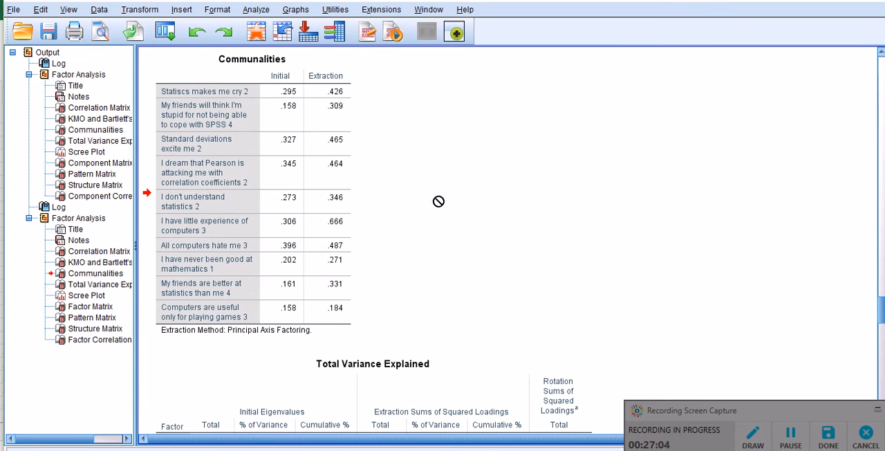
Activate the new Total Variance Explained table and highlight the initial eigenvalues of factors 1 to 3, then those of factors 4 to 10
scroll(438, 201, down, 2)
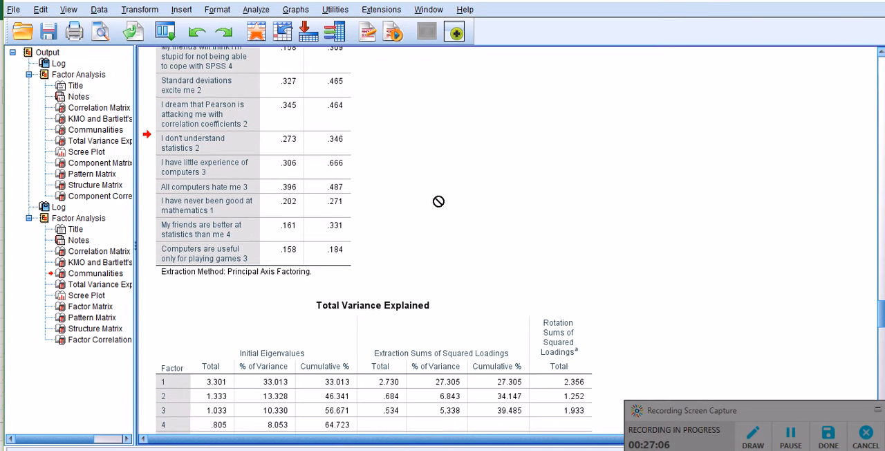
scroll(438, 201, down, 5)
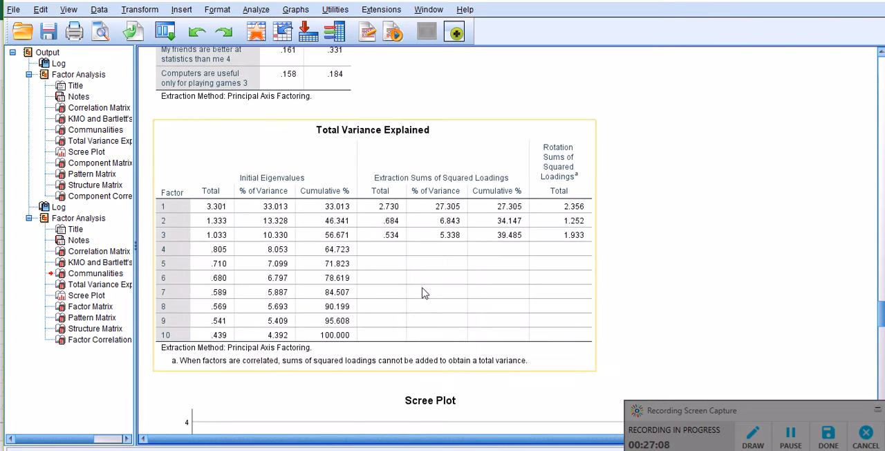
scroll(418, 293, down, 2)
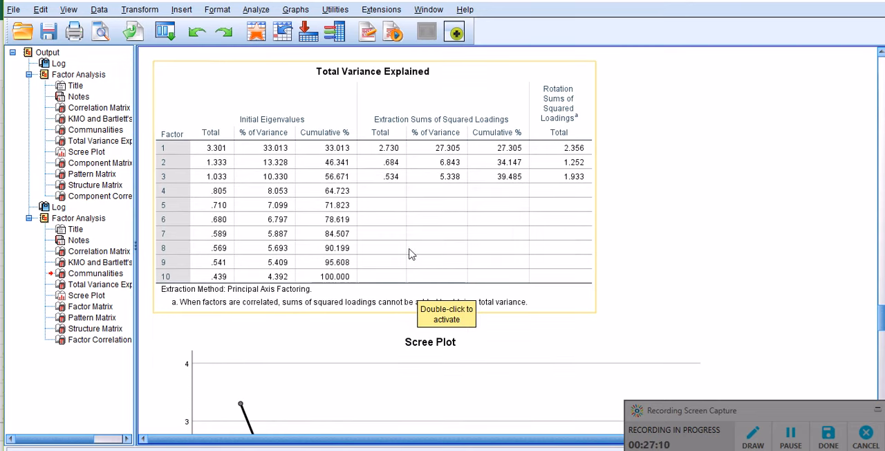
click(222, 157)
double_click(221, 158)
drag(222, 151, 223, 178)
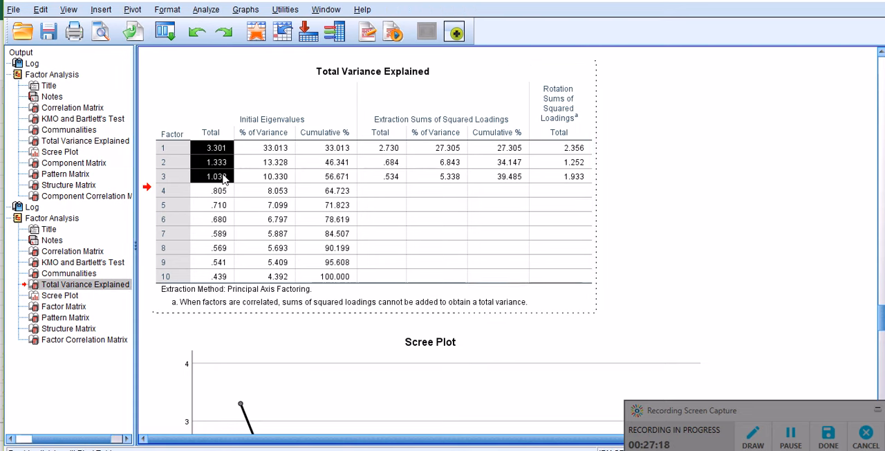
drag(209, 194, 347, 278)
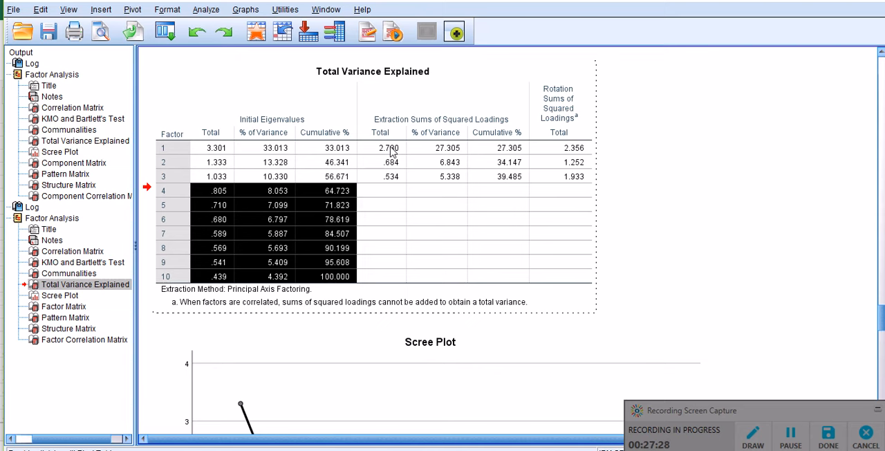
Highlight the extraction sums of squared loadings totals for the three factors together, then compare factor 1 with factors 2 and 3
drag(391, 150, 393, 175)
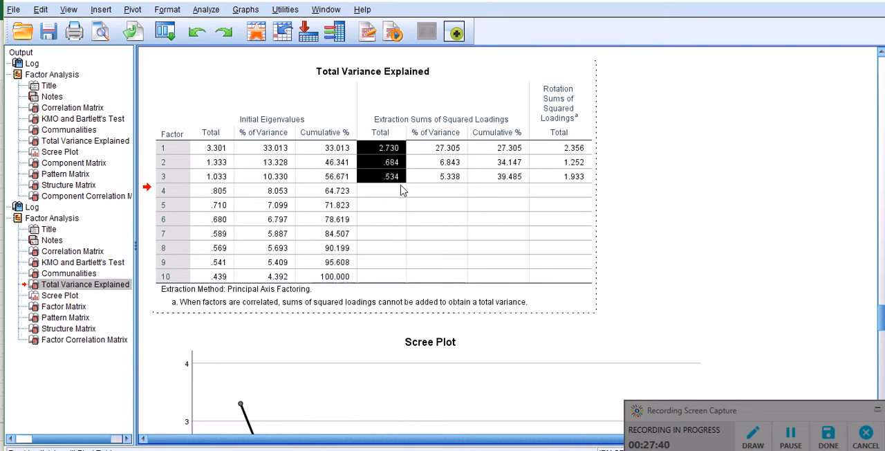
drag(390, 166, 396, 178)
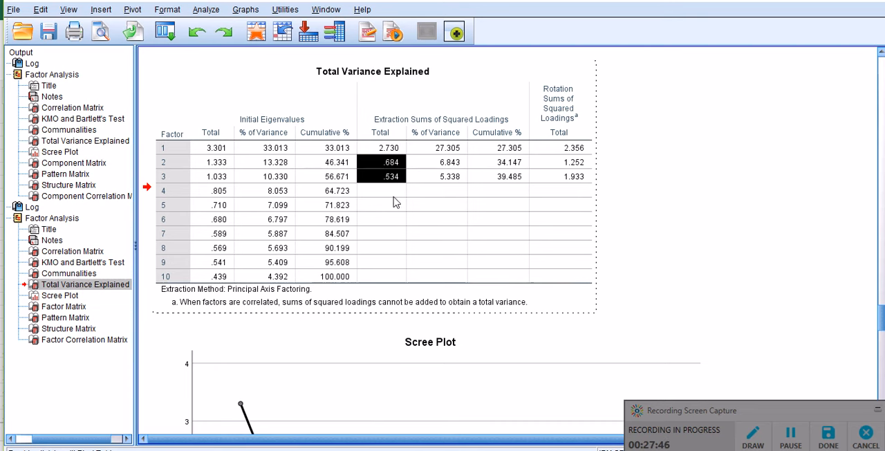
click(393, 152)
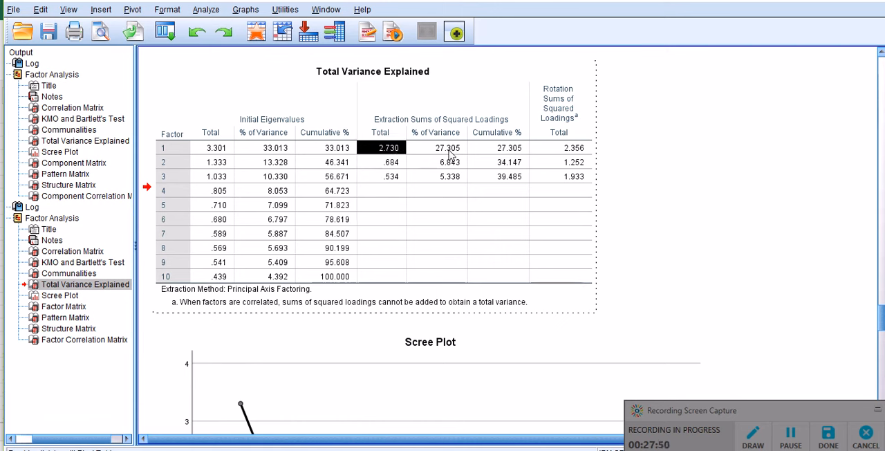
click(388, 166)
Compare the new Scree Plot with the Total Variance Explained table, then bring the Factor Matrix into view
scroll(388, 165, down, 5)
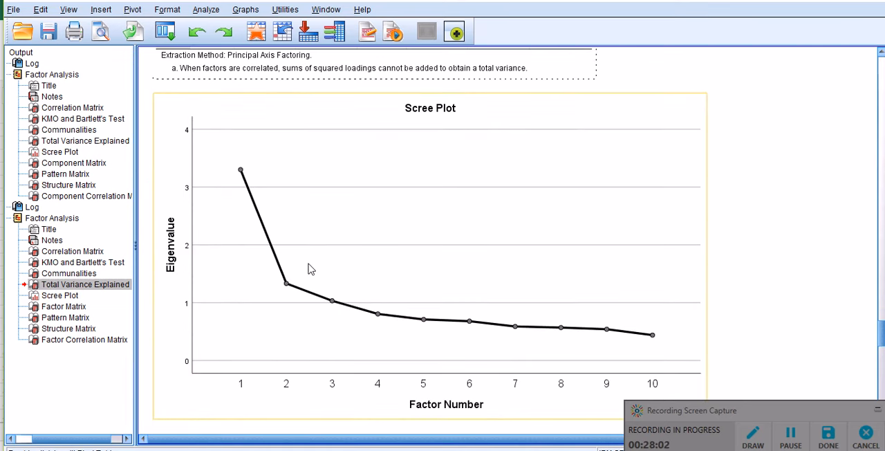
scroll(309, 269, up, 5)
scroll(310, 269, down, 3)
scroll(311, 269, down, 2)
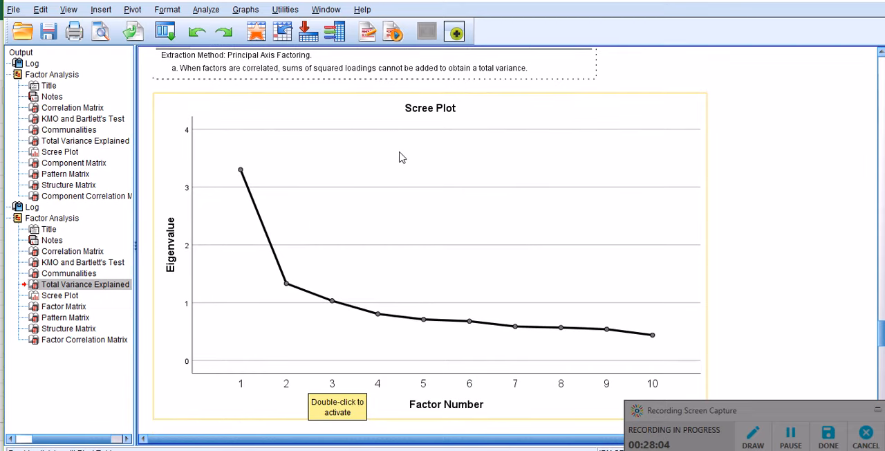
scroll(403, 157, up, 4)
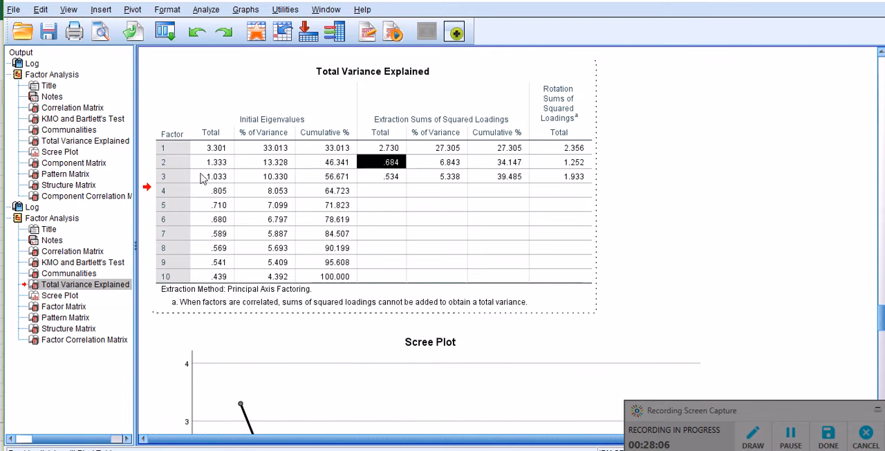
scroll(277, 157, down, 10)
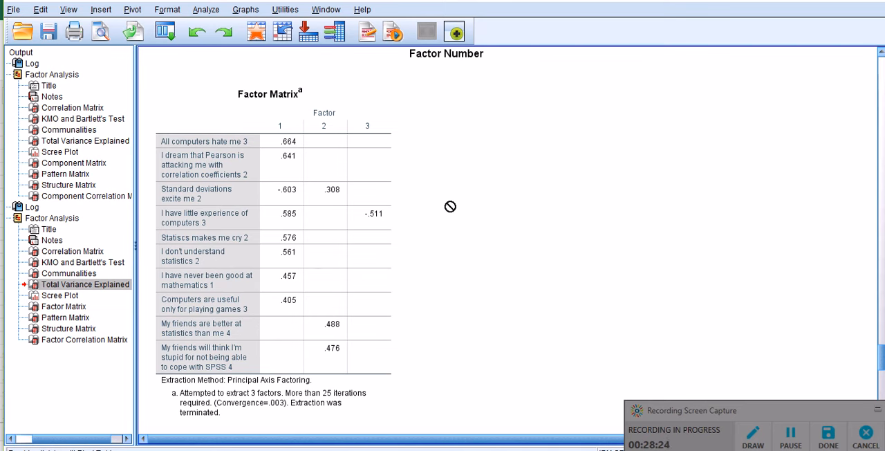
Examine the new Pattern Matrix, selecting the table and checking the loadings of "Standard deviations excite me 2" on factors 1 and 2
scroll(451, 206, down, 2)
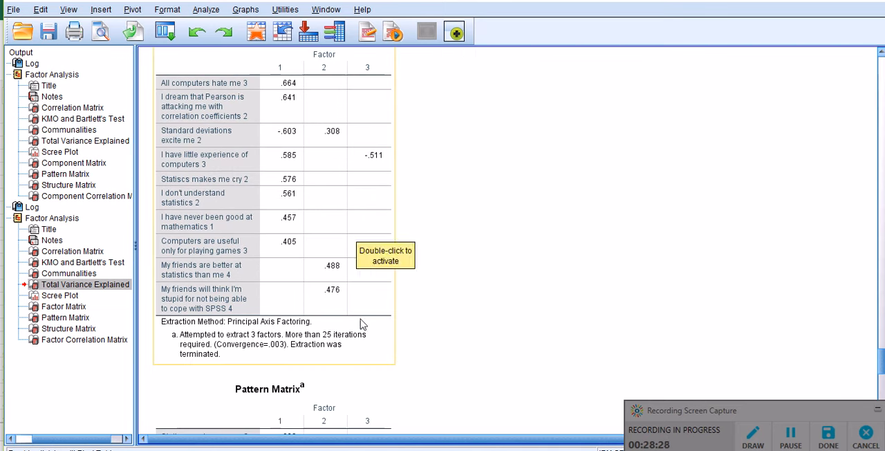
scroll(514, 231, down, 10)
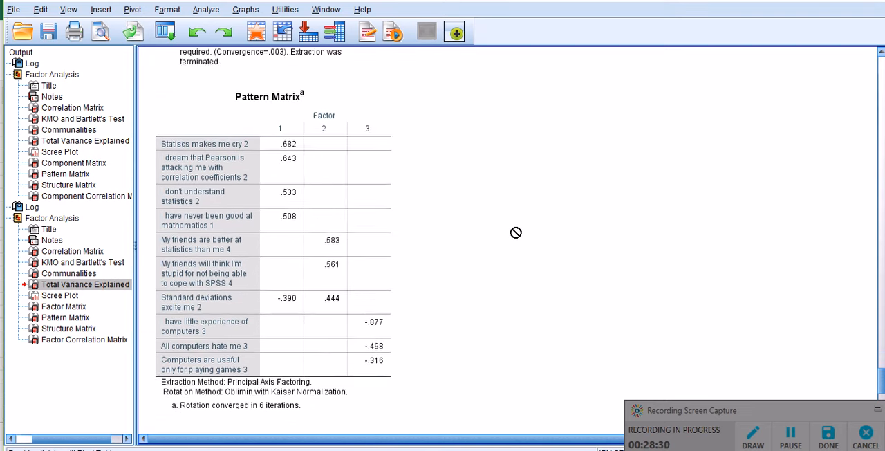
scroll(515, 232, up, 2)
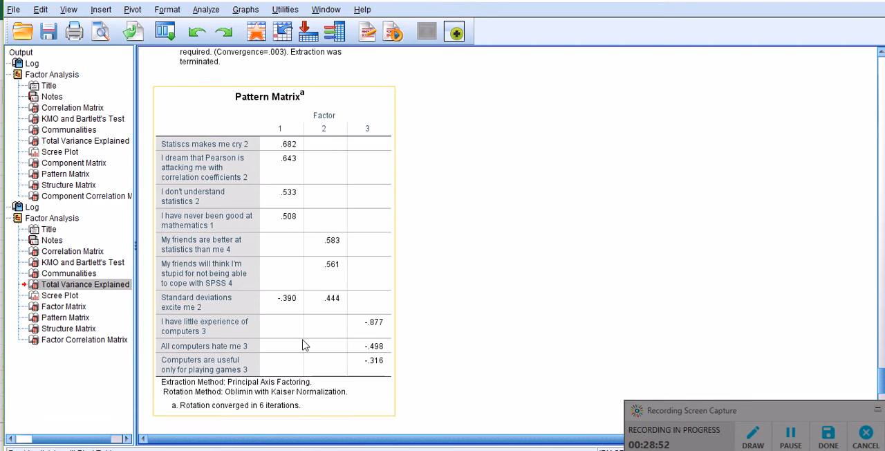
click(287, 305)
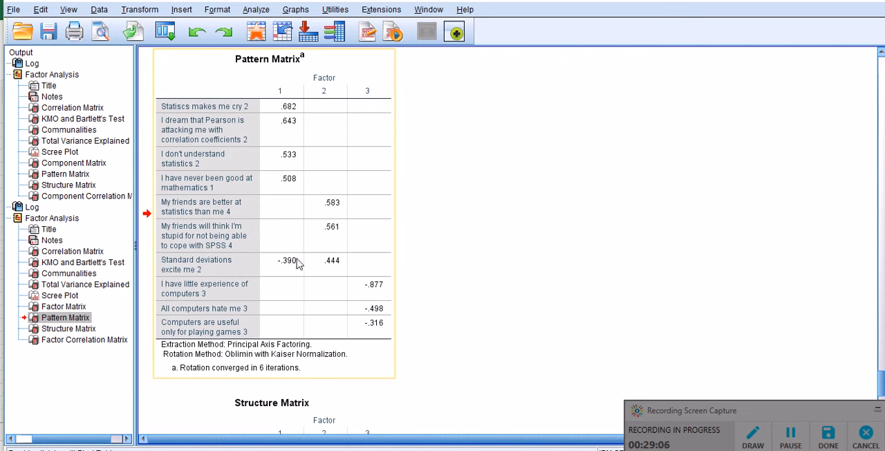
drag(298, 275, 477, 278)
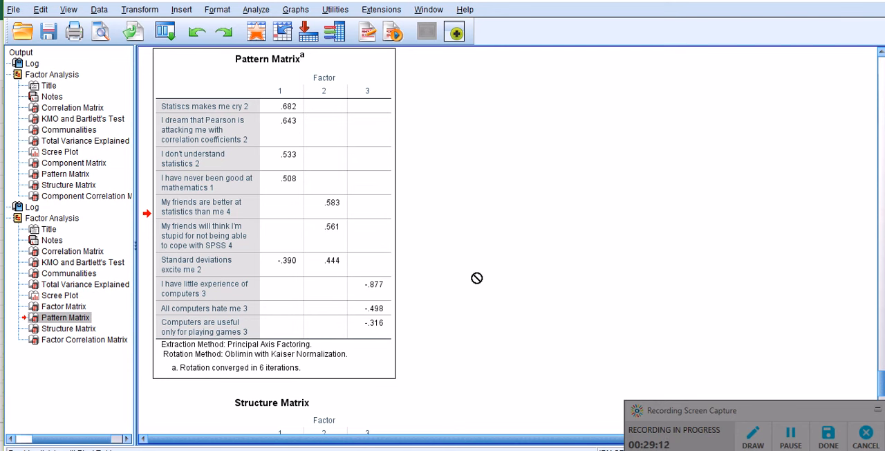
drag(476, 278, 476, 278)
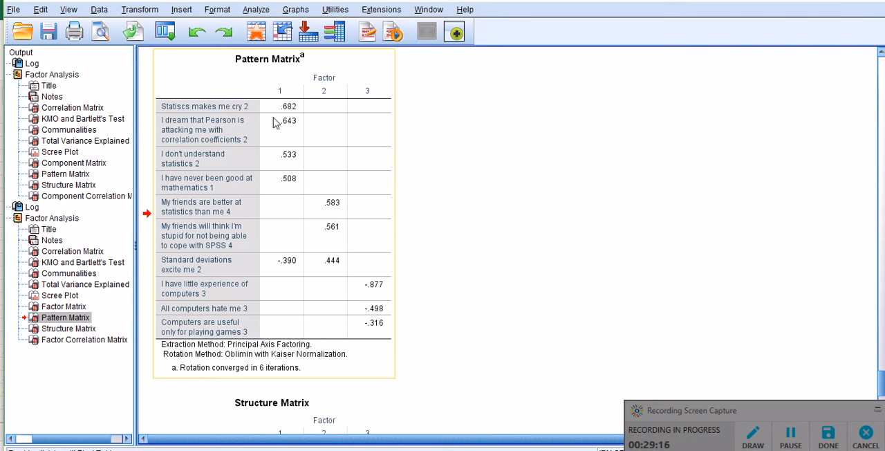
drag(308, 126, 497, 231)
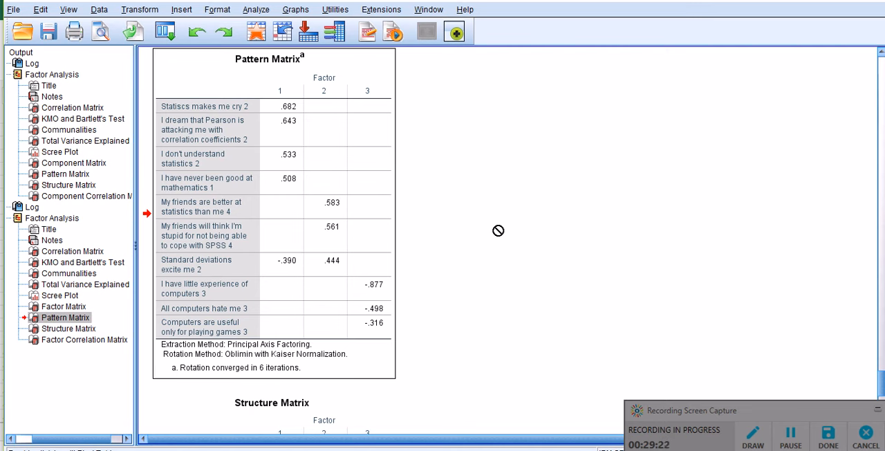
drag(498, 230, 257, 163)
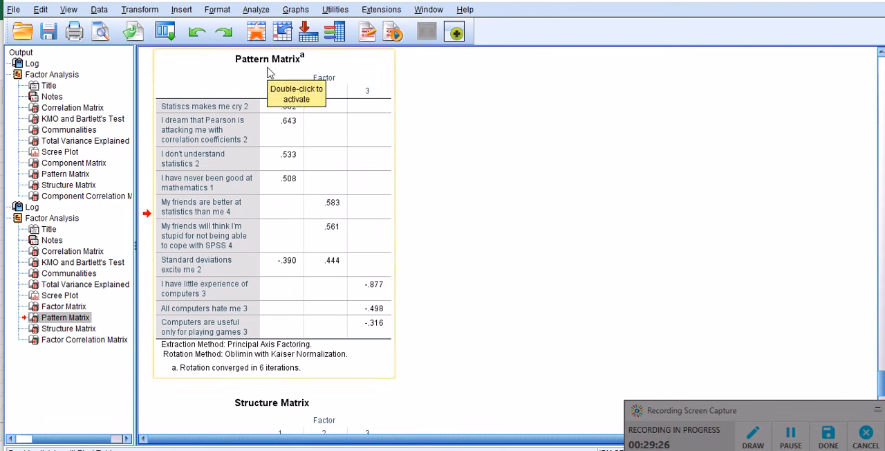
drag(268, 73, 499, 206)
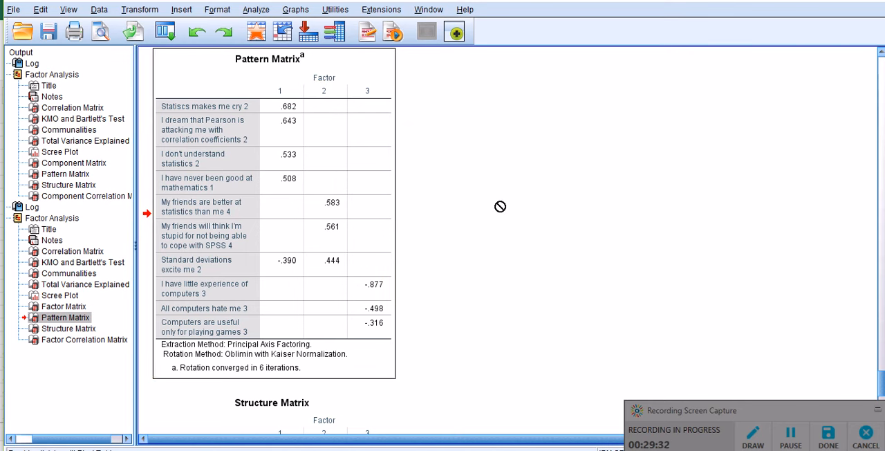
Examine the new Structure Matrix and Factor Correlation Matrix, then go back to the first analysis's Component Correlation Matrix for comparison
scroll(500, 206, down, 10)
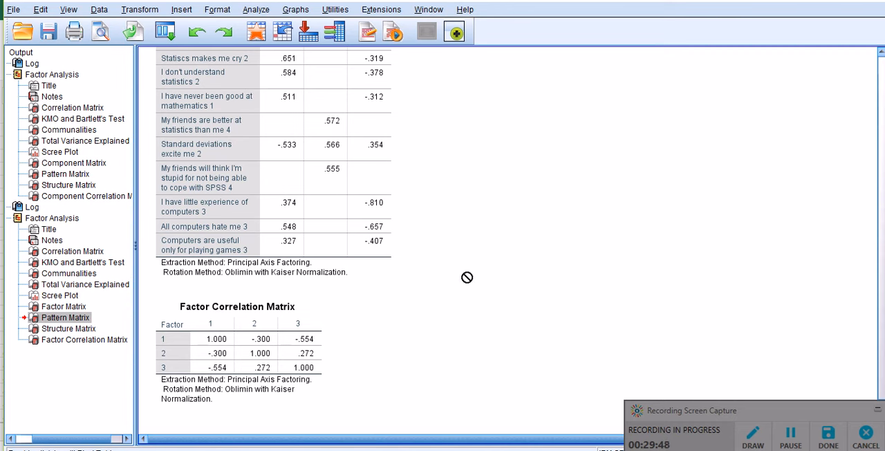
scroll(466, 277, up, 2)
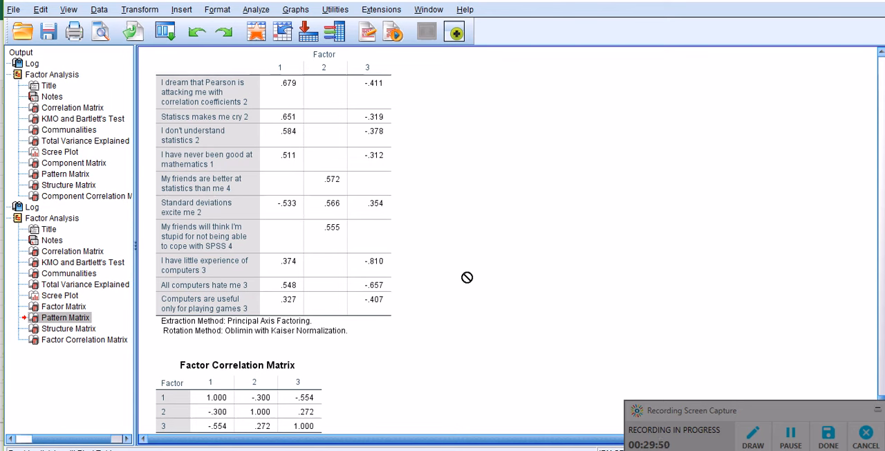
scroll(467, 277, up, 4)
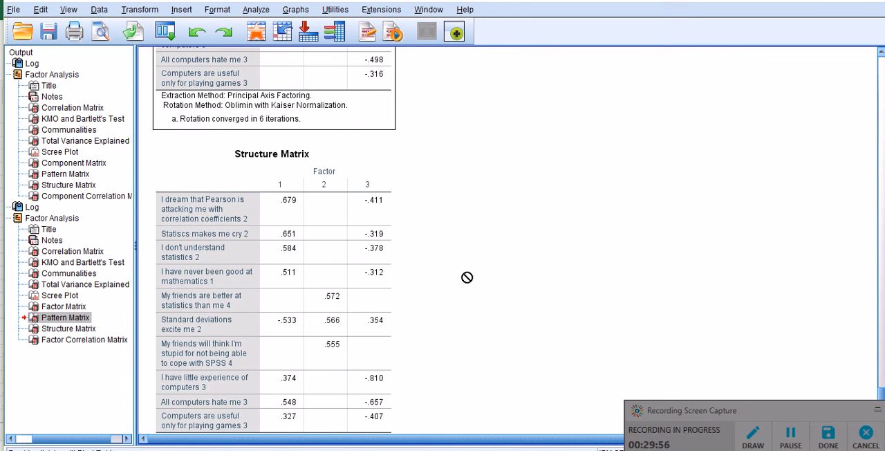
scroll(467, 277, down, 6)
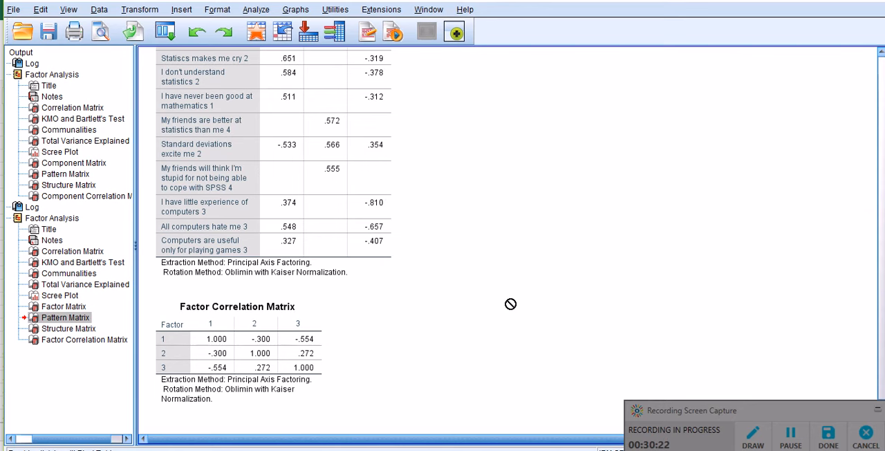
scroll(510, 303, up, 20)
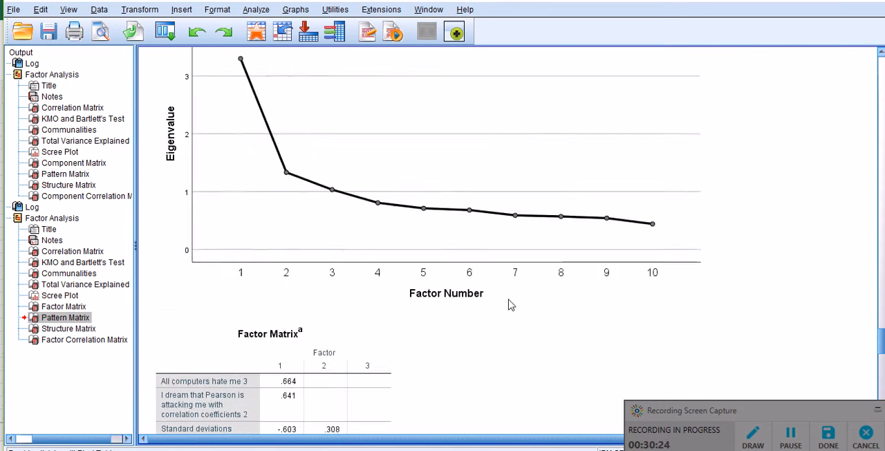
scroll(510, 304, up, 10)
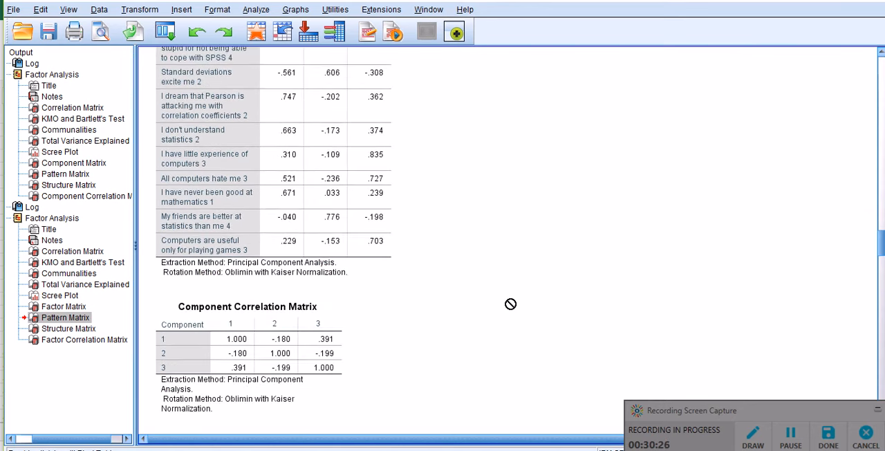